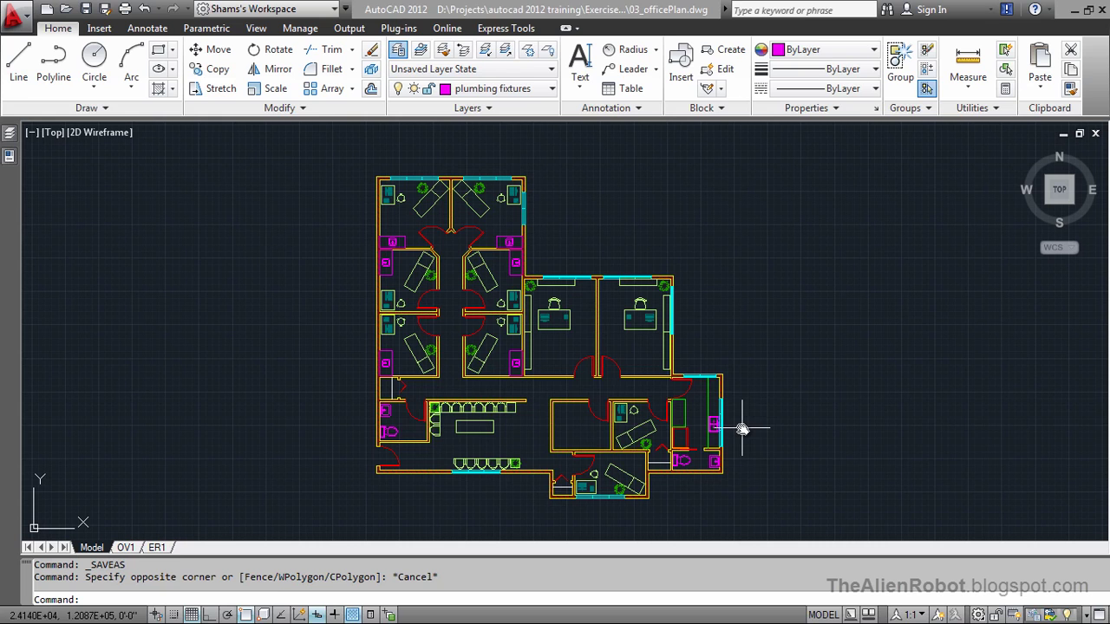
# Zoom and pan in model space to frame the lower exam room with its table and stool.
pyautogui.click(742, 429)
pyautogui.press('Escape')
pyautogui.scroll(3, 741, 429)
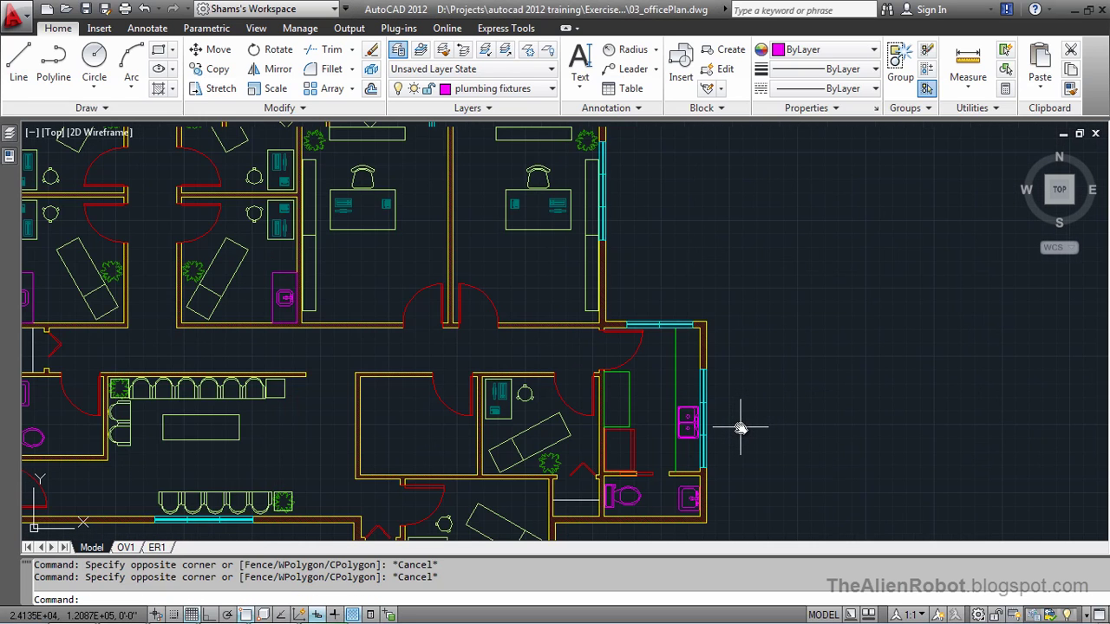
pyautogui.scroll(4, 743, 495)
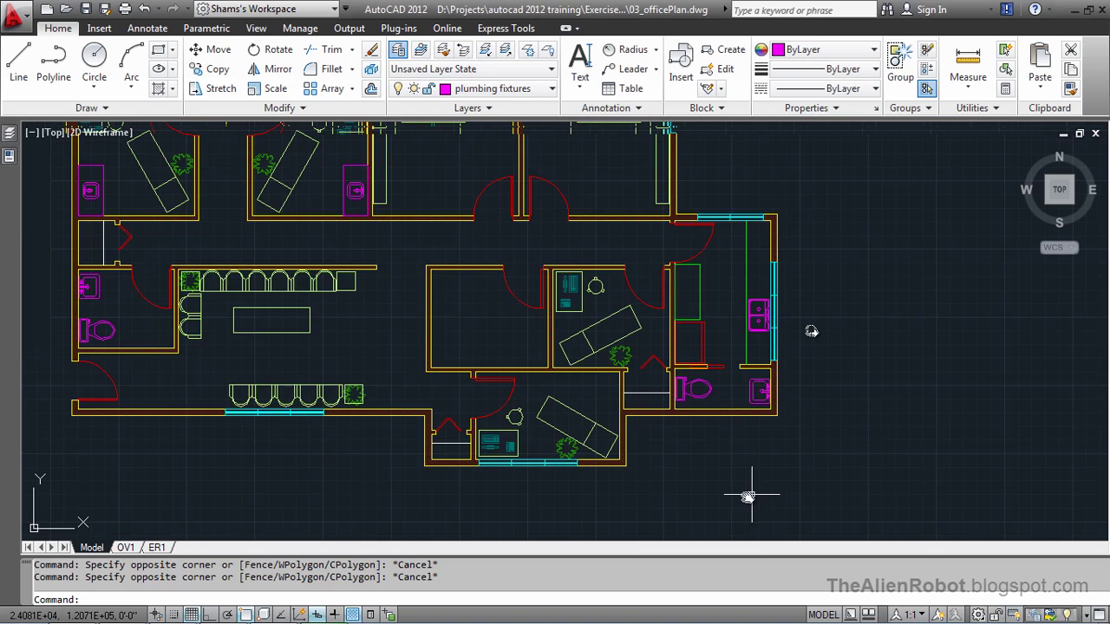
pyautogui.moveTo(571, 449)
pyautogui.mouseDown(button='middle')
pyautogui.moveTo(664, 445)
pyautogui.moveTo(830, 482)
pyautogui.mouseUp(button='middle')
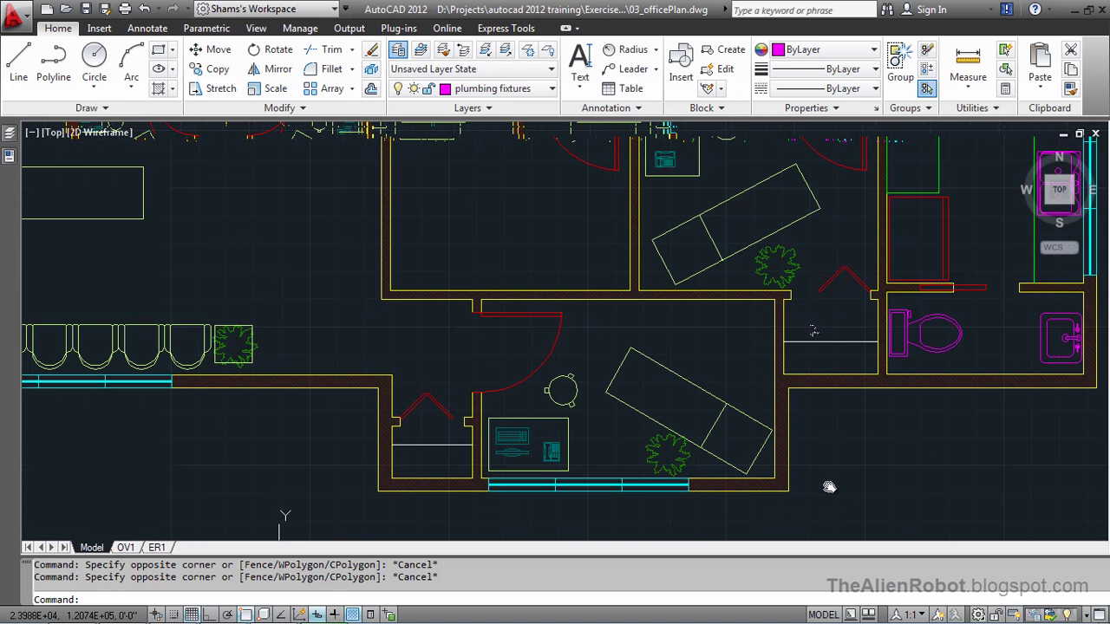
pyautogui.moveTo(664, 453)
pyautogui.mouseDown(button='middle')
pyautogui.moveTo(656, 379)
pyautogui.moveTo(611, 411)
pyautogui.mouseUp(button='middle')
pyautogui.scroll(2, 646, 373)
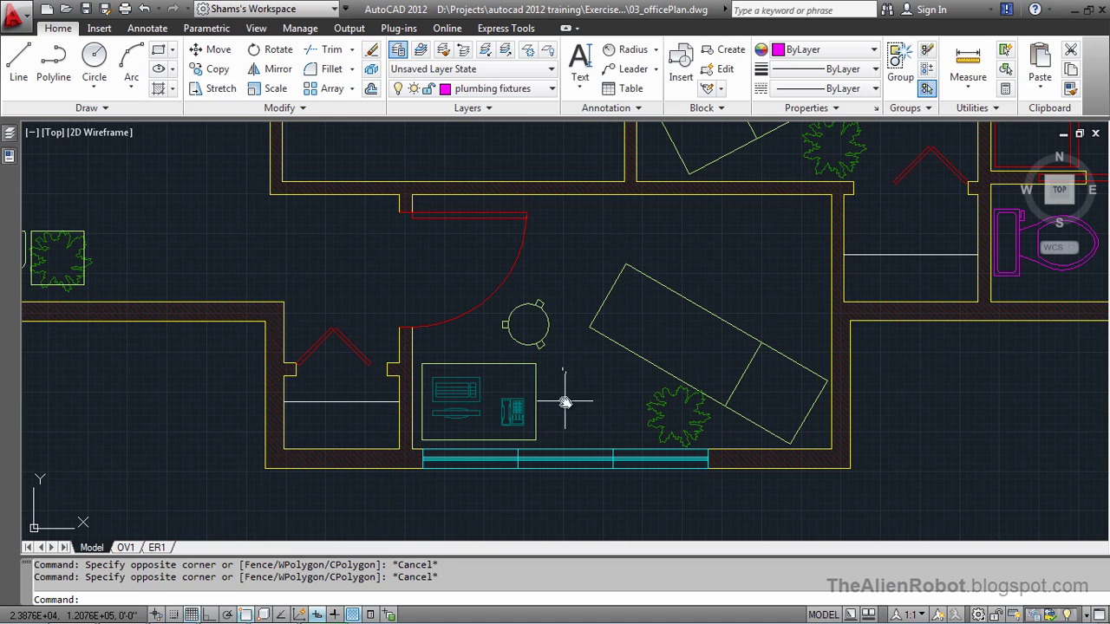
# Go via OV1 to the ER1 layout, inspect the TYPICAL EXAM ROOM title block, then view the whole sheet.
pyautogui.click(127, 548)
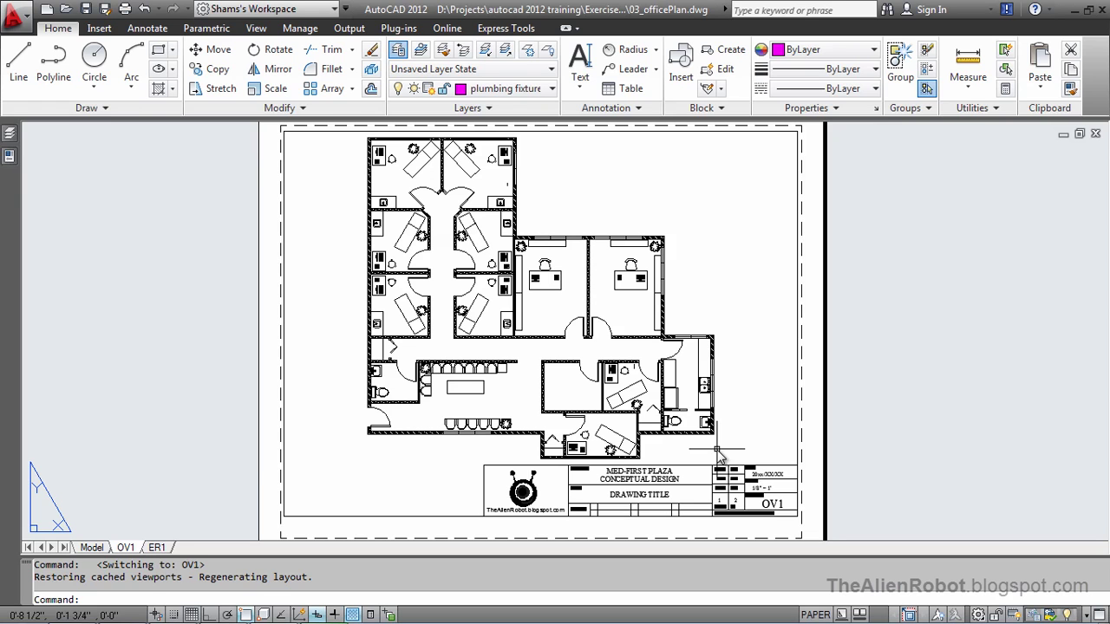
pyautogui.click(157, 548)
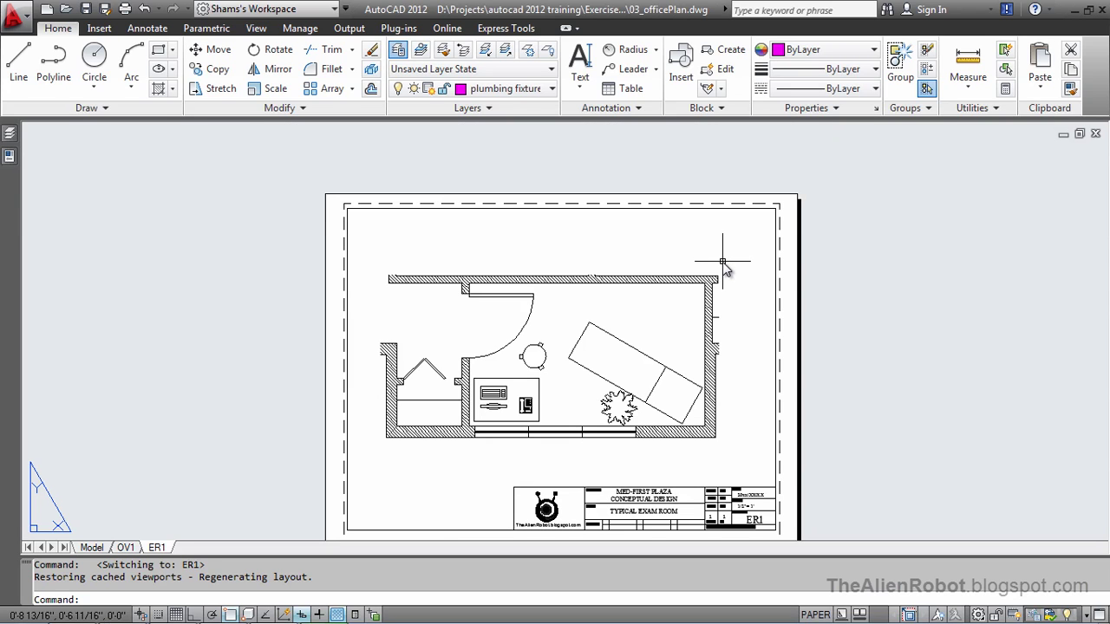
pyautogui.scroll(5, 728, 473)
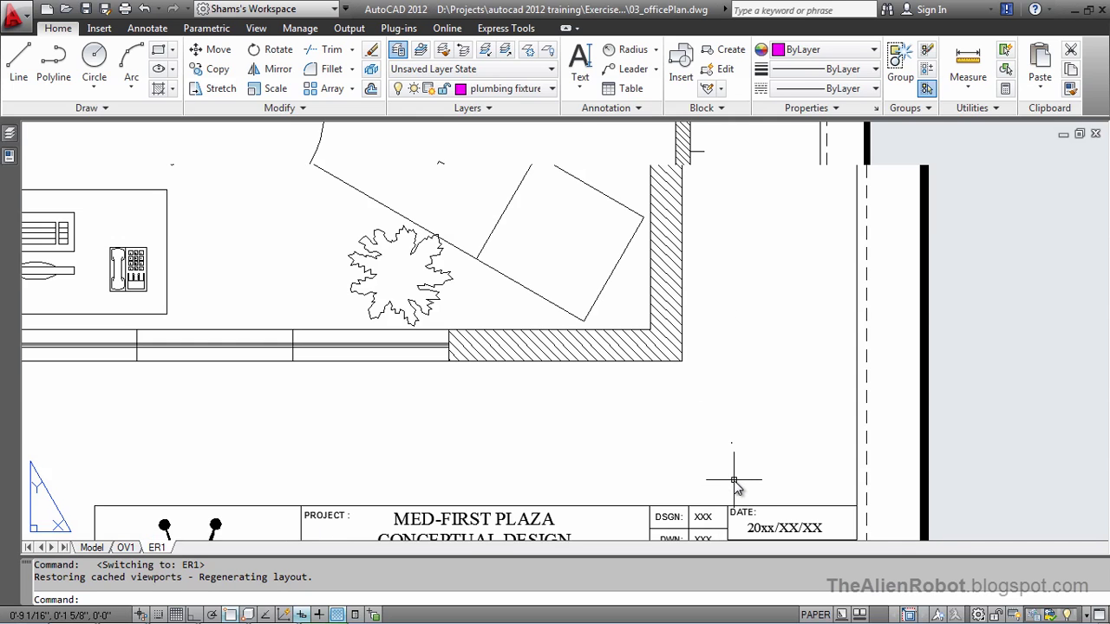
pyautogui.moveTo(726, 478); pyautogui.dragTo(747, 291, button='middle')
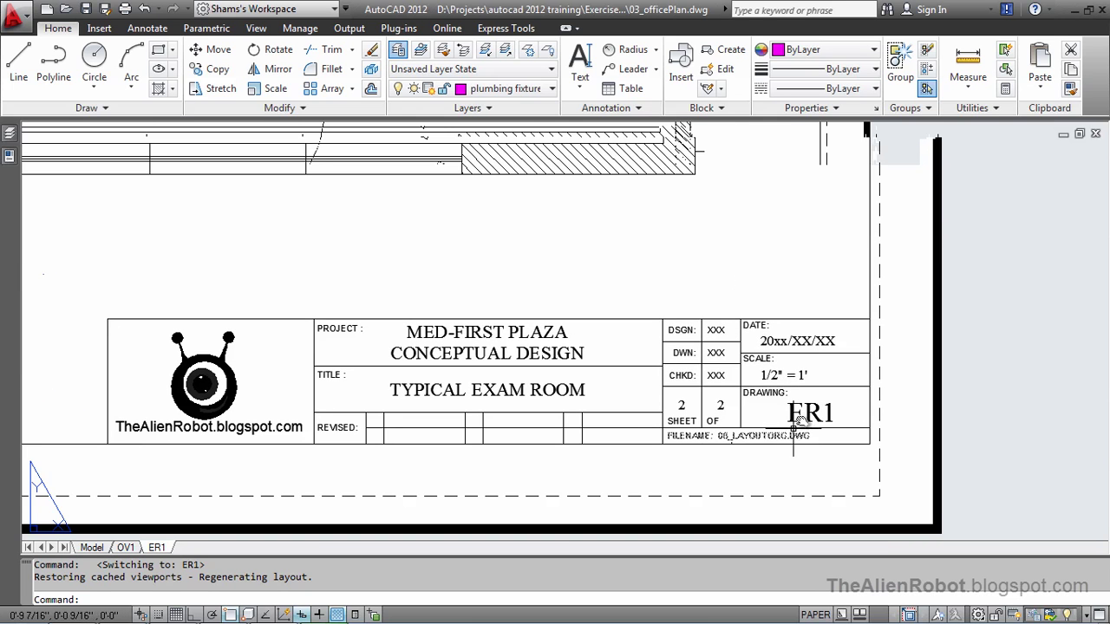
pyautogui.moveTo(839, 399); pyautogui.dragTo(825, 407, button='middle')
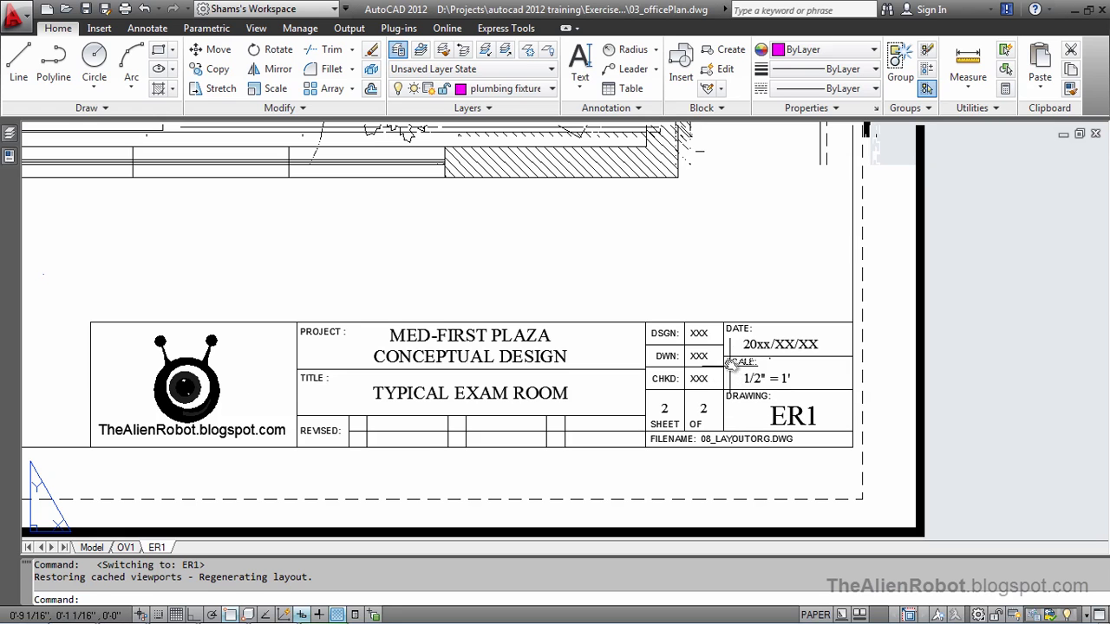
pyautogui.scroll(-4, 693, 306)
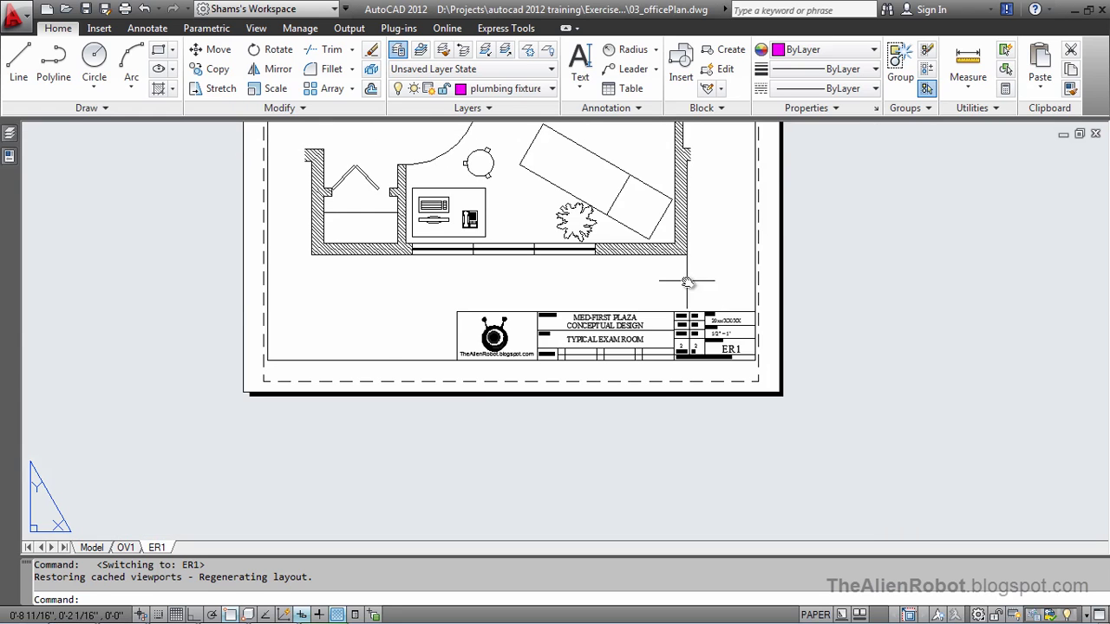
pyautogui.moveTo(694, 305); pyautogui.dragTo(724, 427, button='middle')
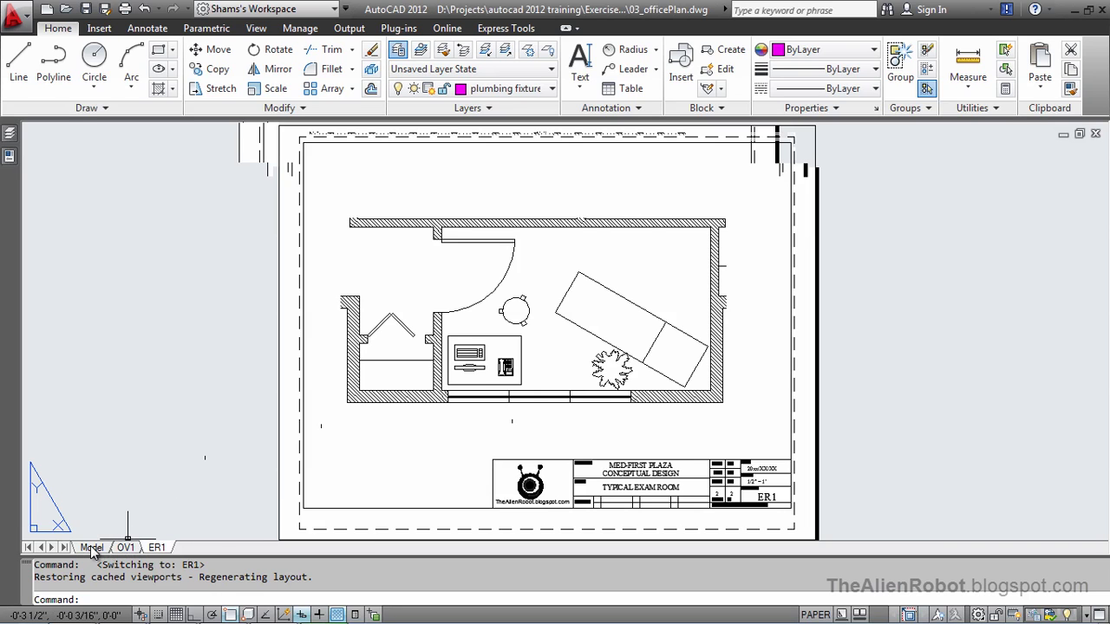
# In model space, start a new multileader style named 'Annotative Multileader' with Annotative checked.
pyautogui.click(90, 547)
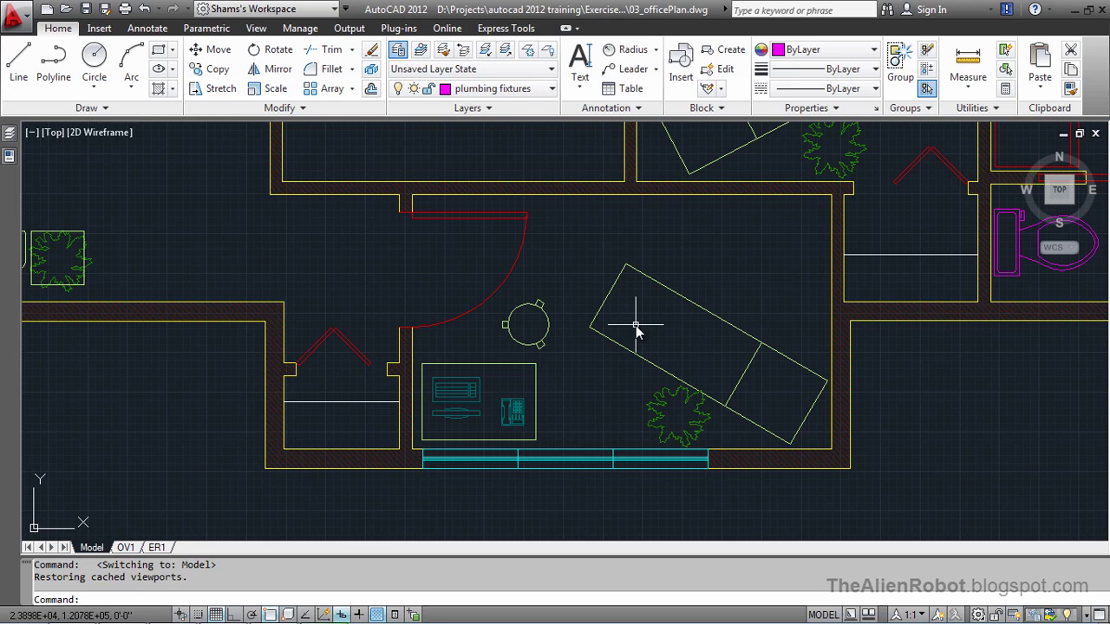
pyautogui.click(638, 107)
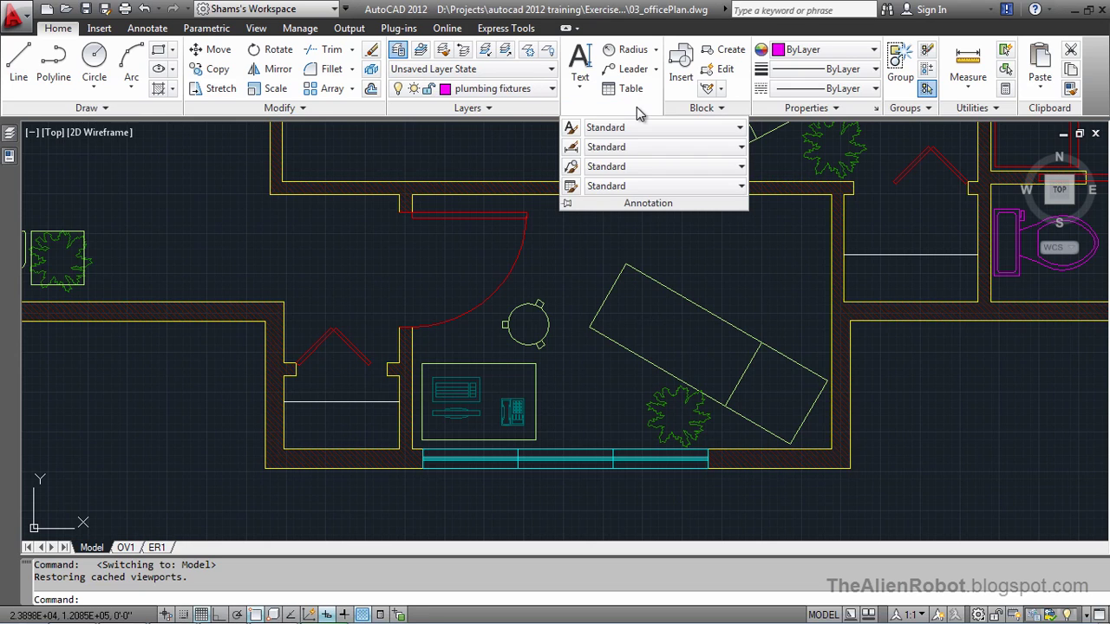
pyautogui.click(571, 168)
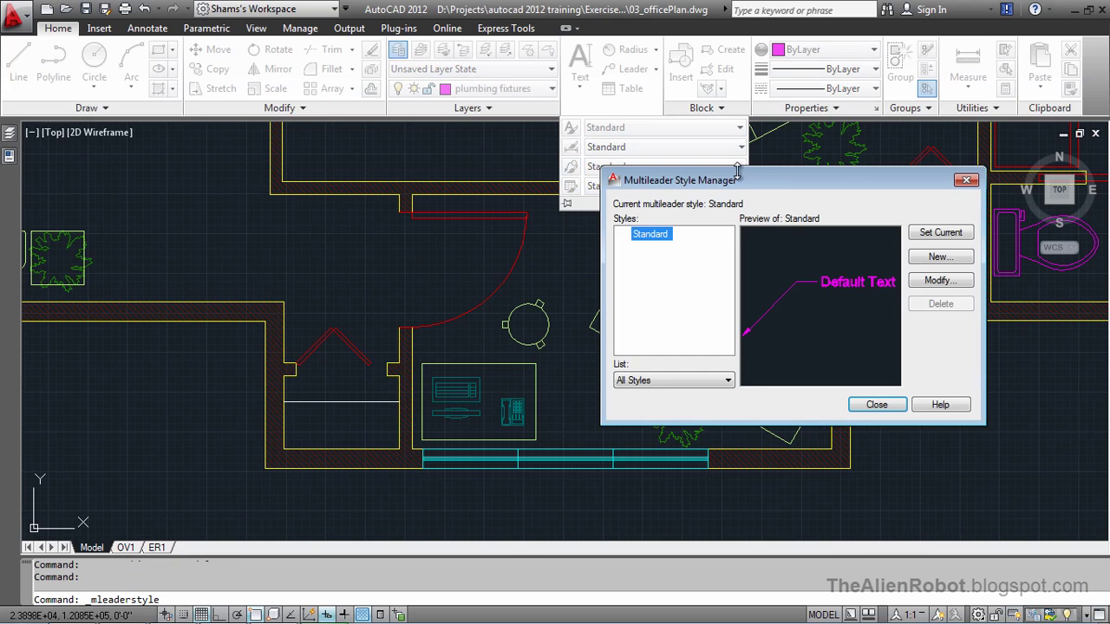
pyautogui.moveTo(736, 179); pyautogui.dragTo(559, 217)
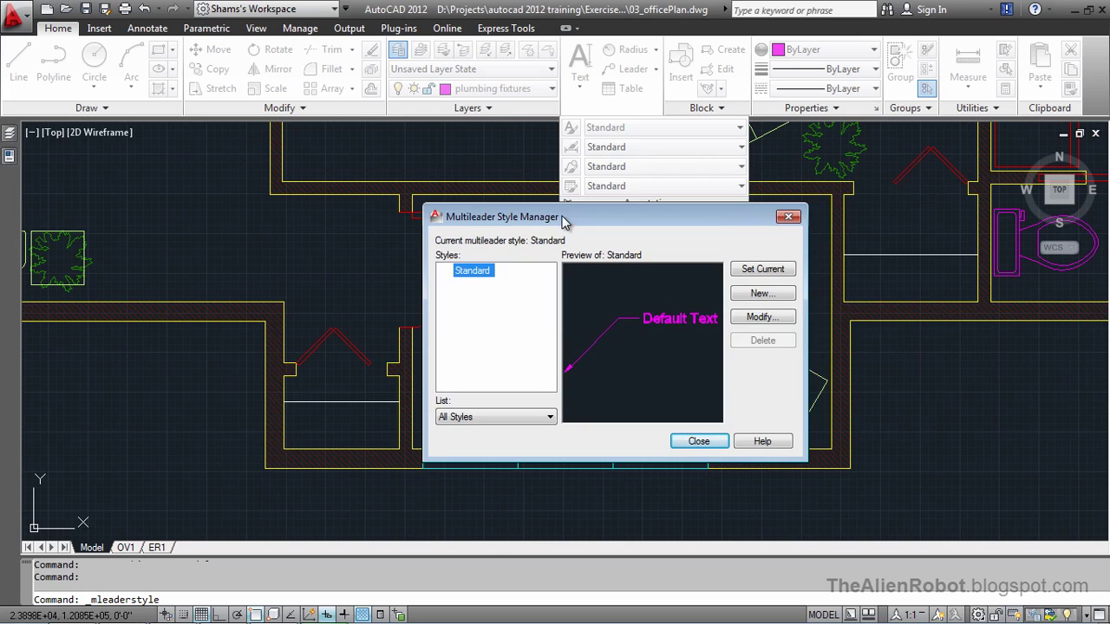
pyautogui.click(760, 294)
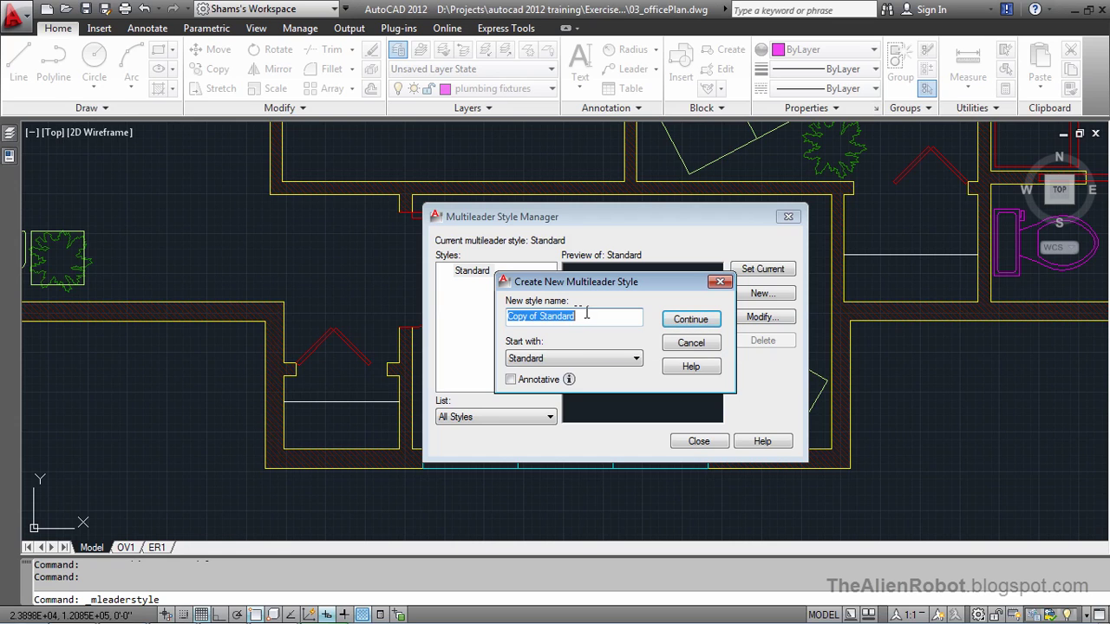
pyautogui.write('Annotative Multileader')
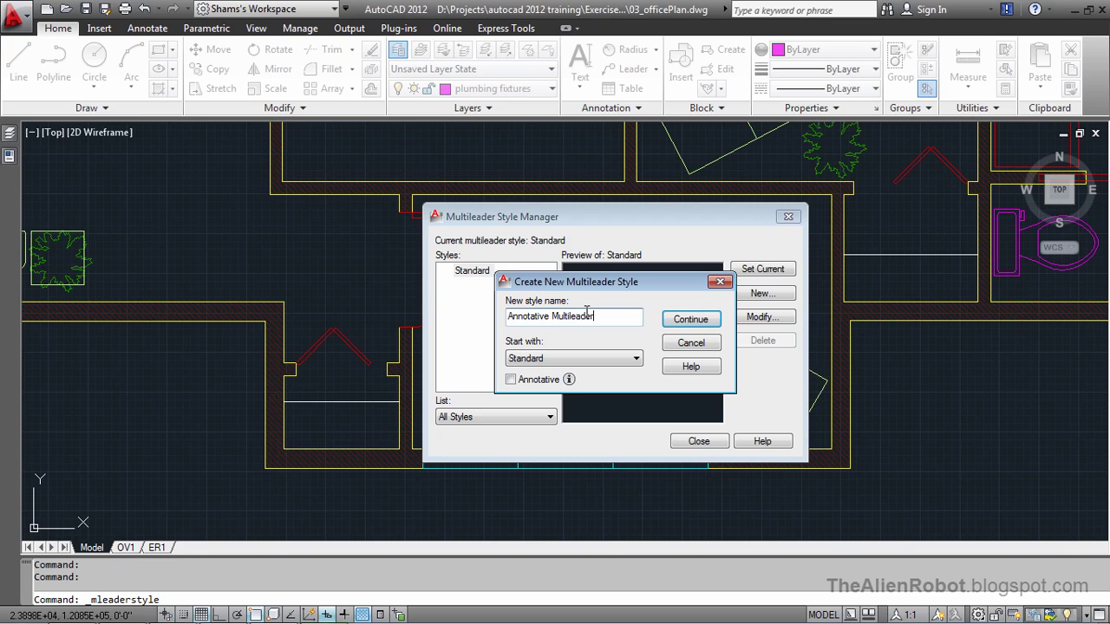
pyautogui.click(511, 381)
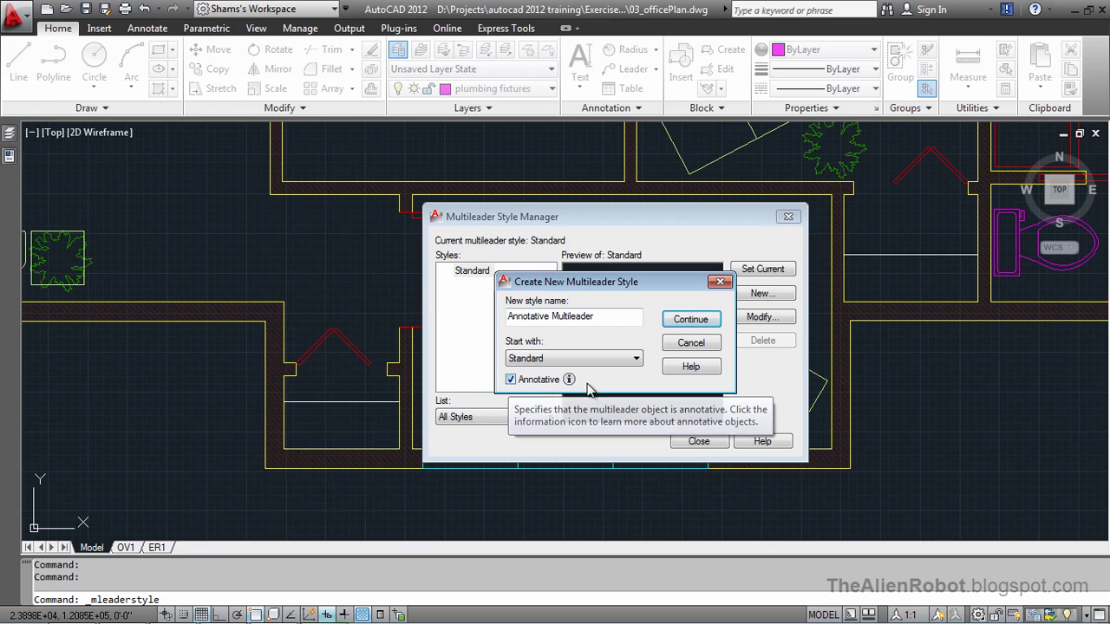
# Continue into the Annotative Multileader style settings and bring up its Leader Format options.
pyautogui.click(685, 320)
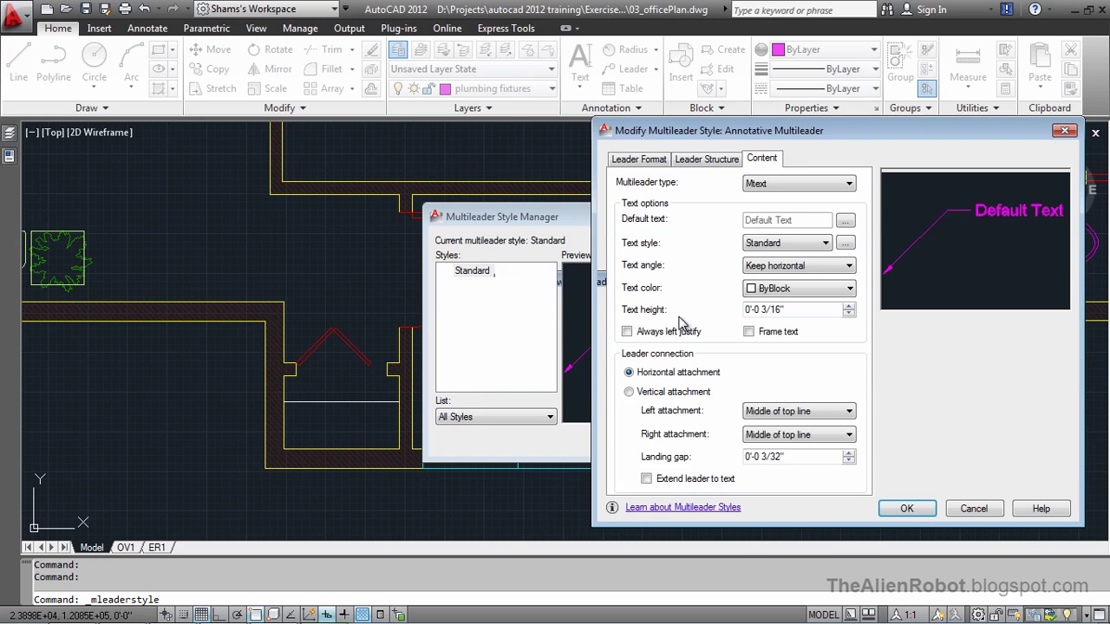
pyautogui.moveTo(834, 131); pyautogui.dragTo(608, 138)
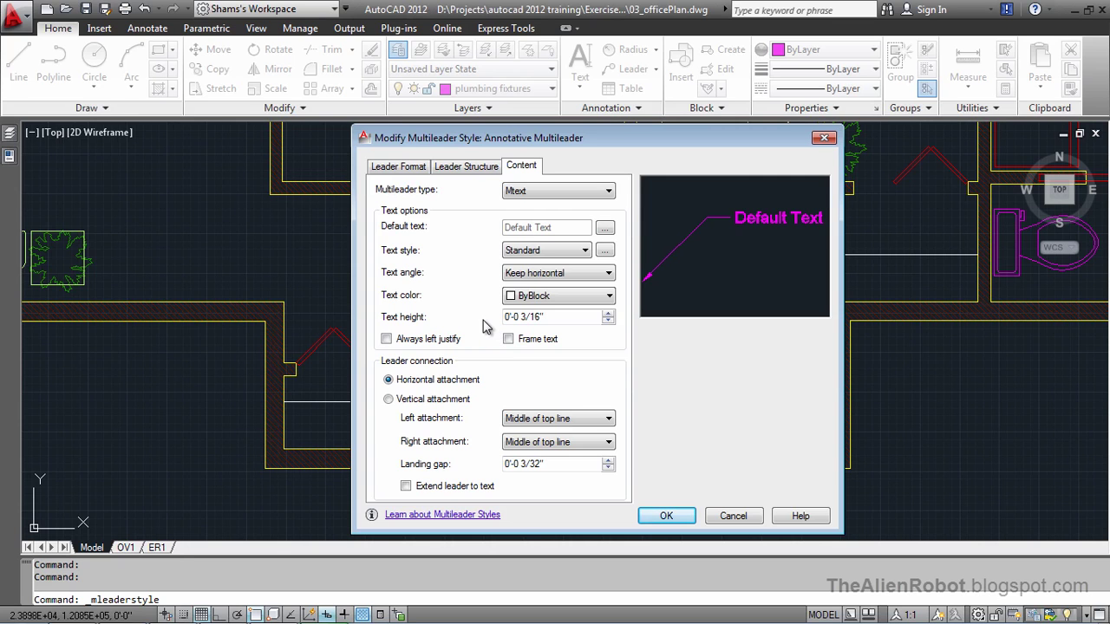
pyautogui.click(416, 170)
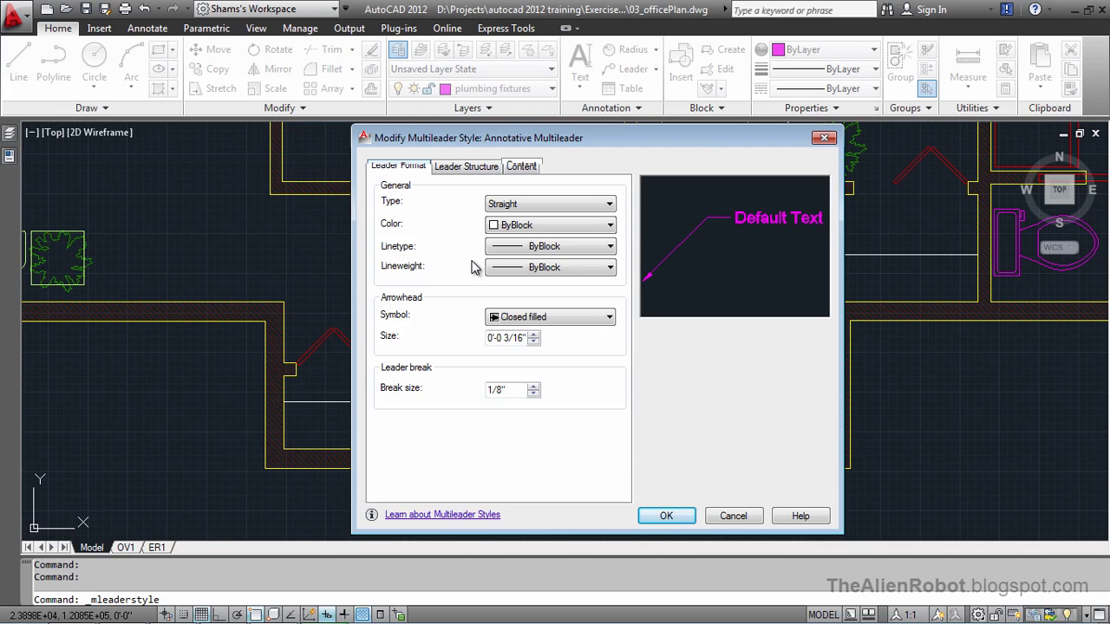
# Adjust the style's arrowhead size and its landing distance.
pyautogui.click(524, 340)
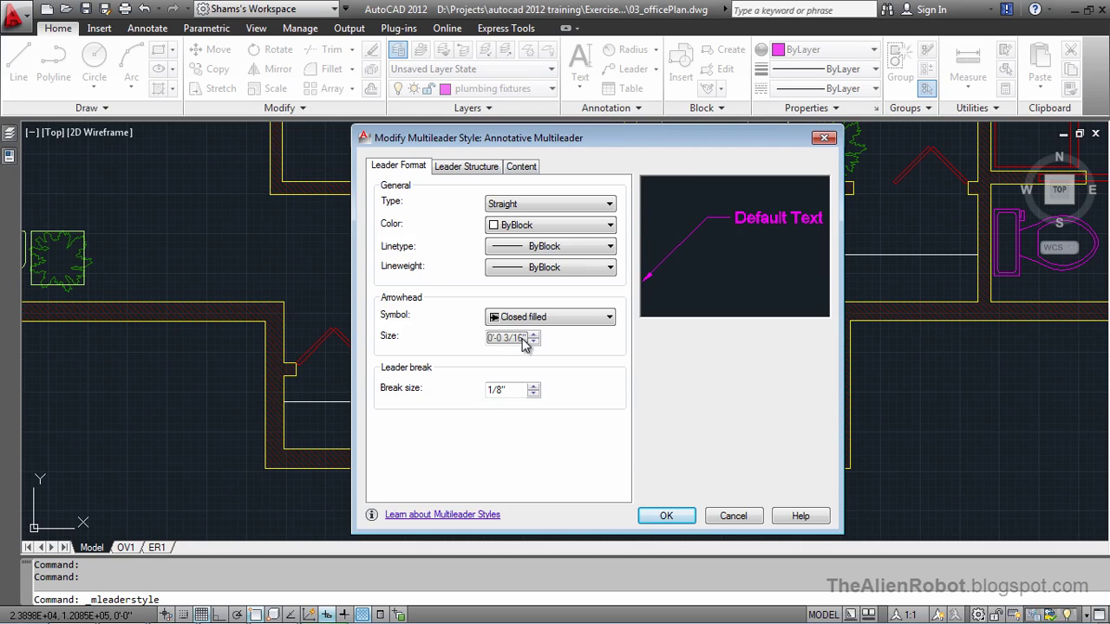
pyautogui.doubleClick(523, 340)
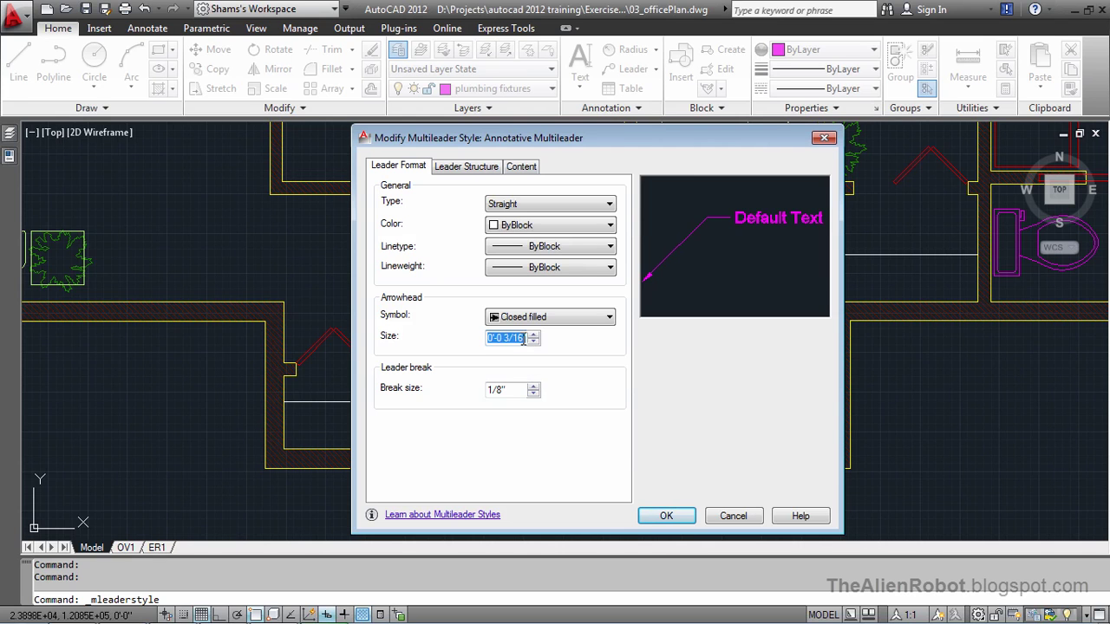
pyautogui.write('1/8')
pyautogui.press('Tab')
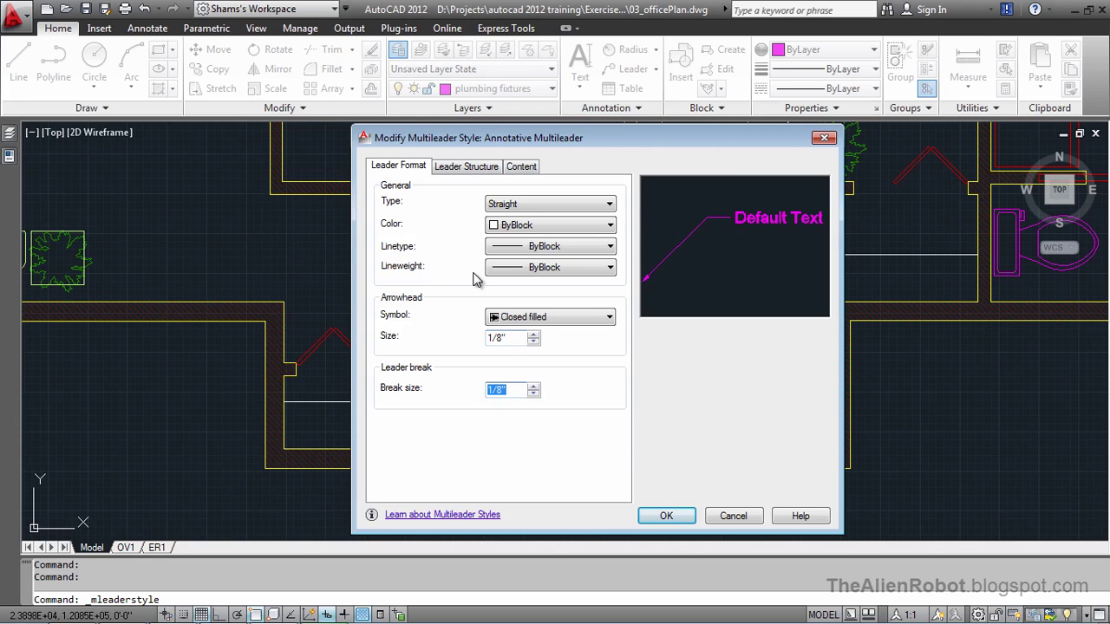
pyautogui.click(473, 169)
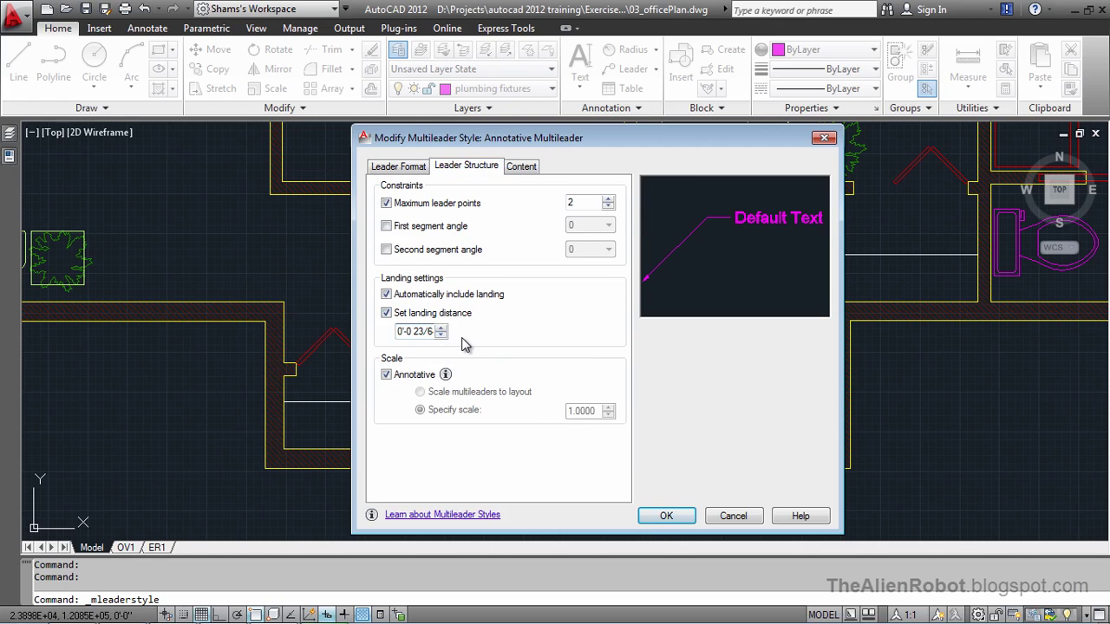
pyautogui.hotkey('ctrl', 'a')
pyautogui.write('1')
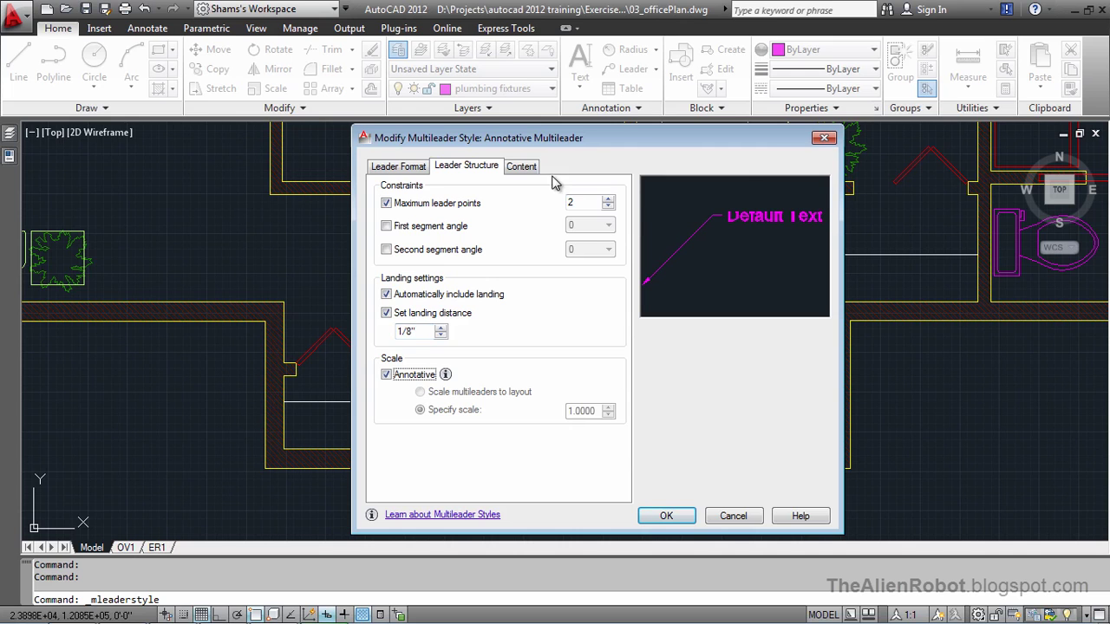
# Set the text height to 1/8", save the style, and select Annotative Multileader.
pyautogui.click(527, 168)
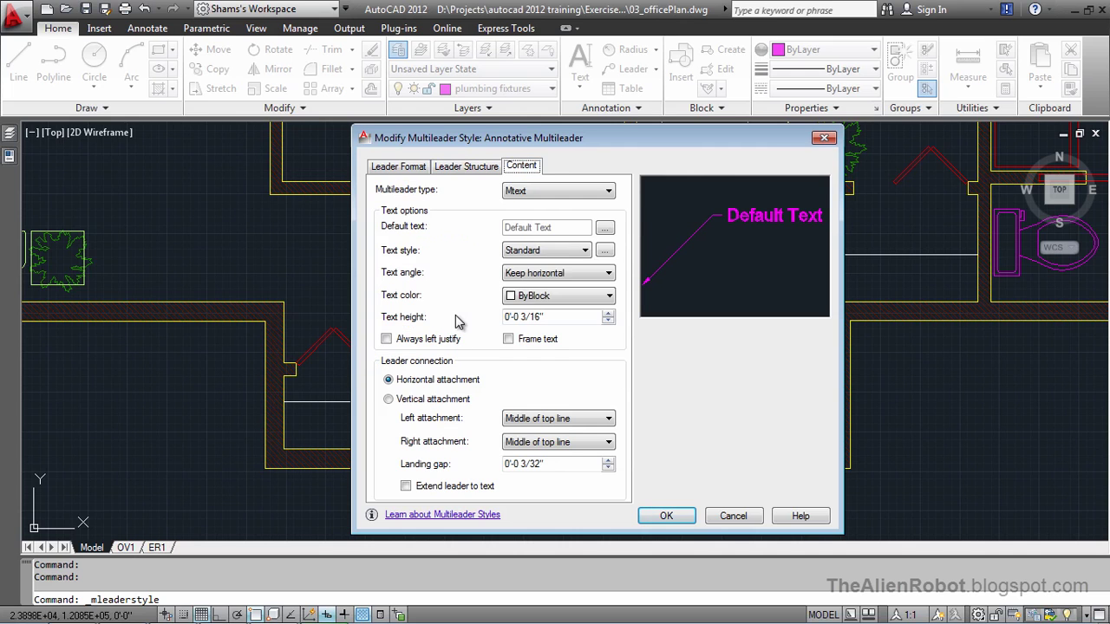
pyautogui.click(542, 319)
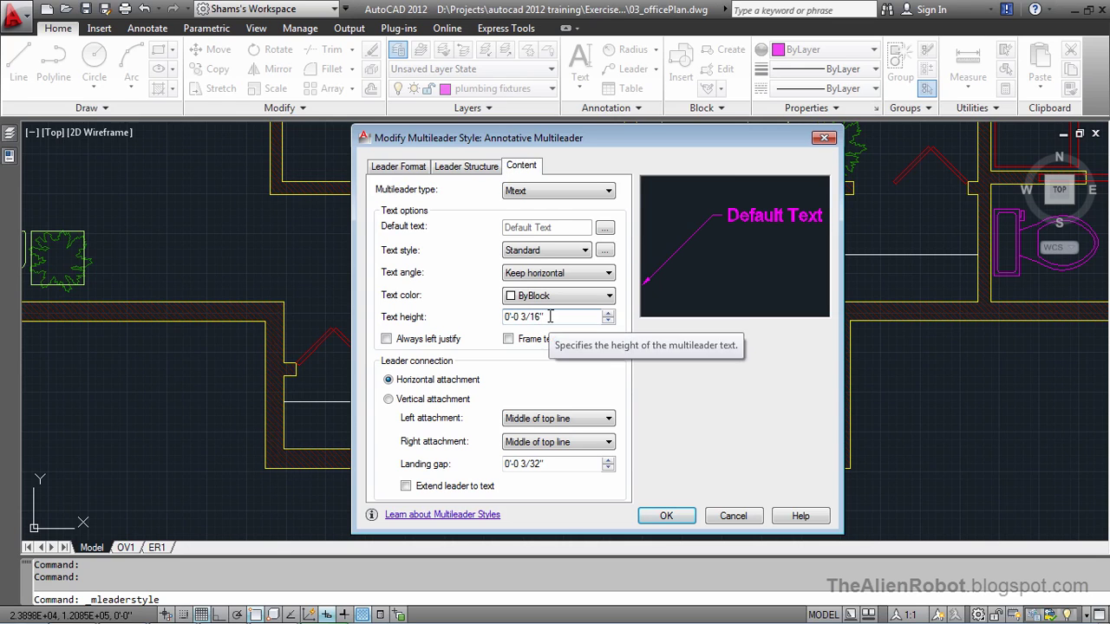
pyautogui.doubleClick(550, 317)
pyautogui.write('1/8')
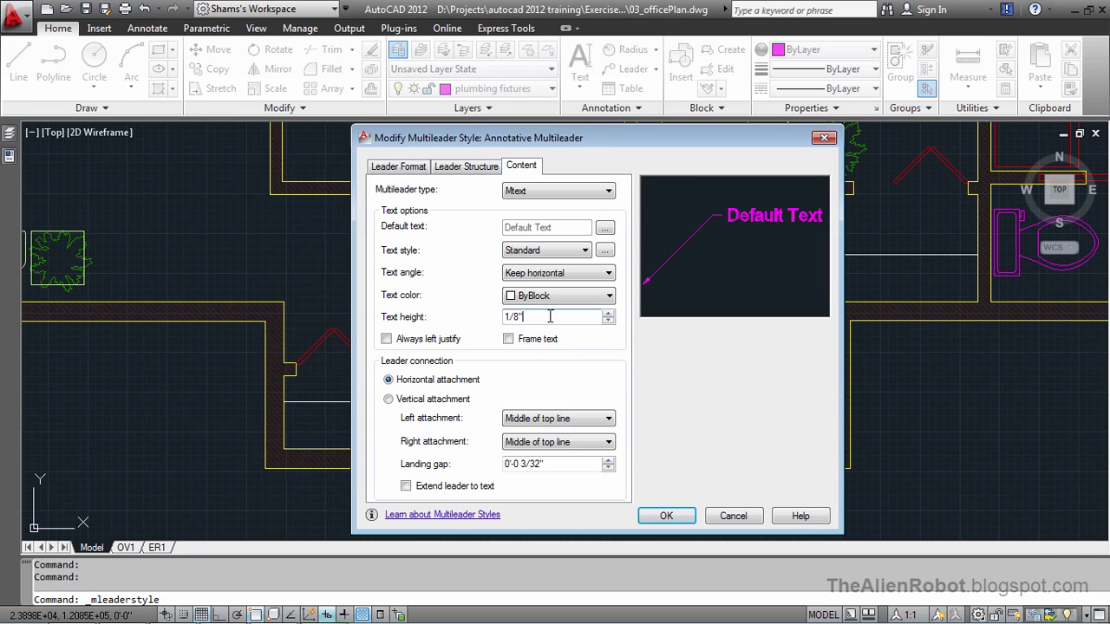
pyautogui.press('Tab')
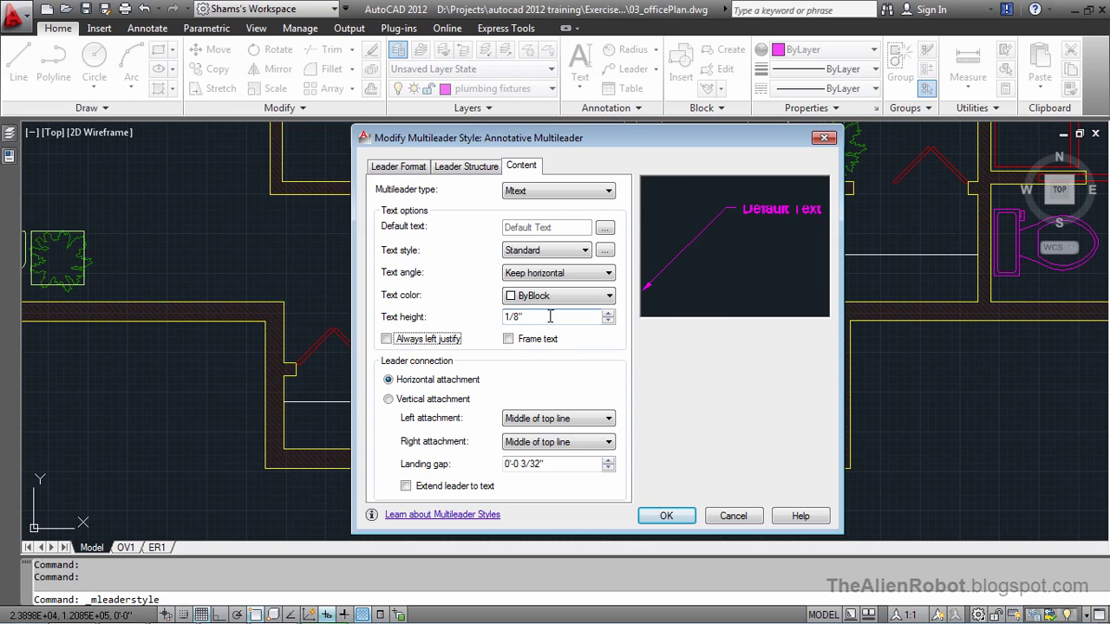
pyautogui.click(666, 517)
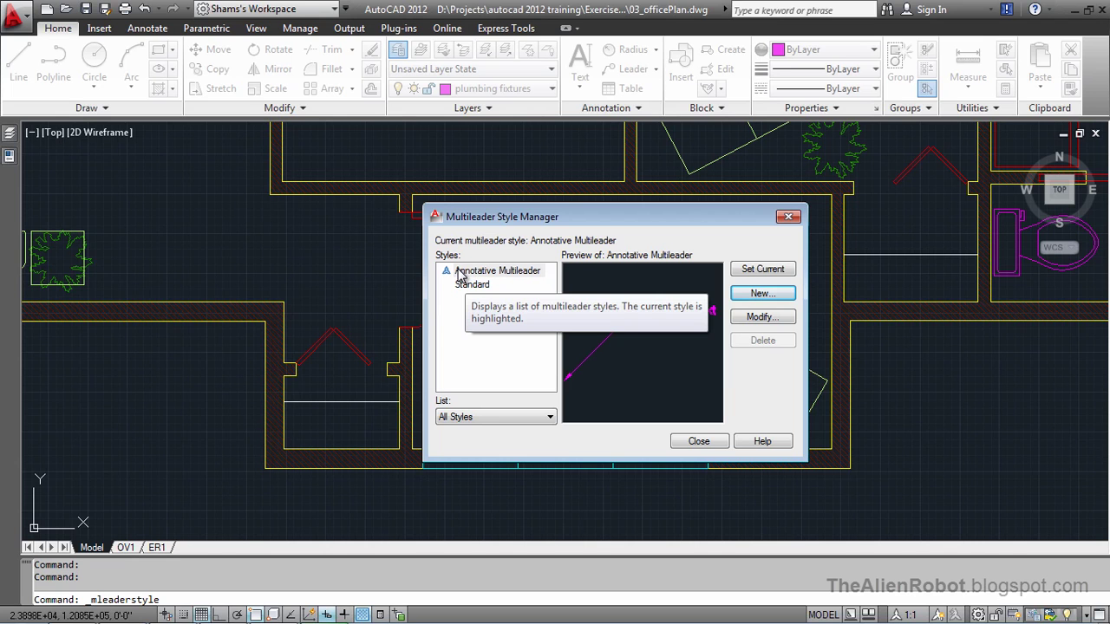
pyautogui.click(459, 272)
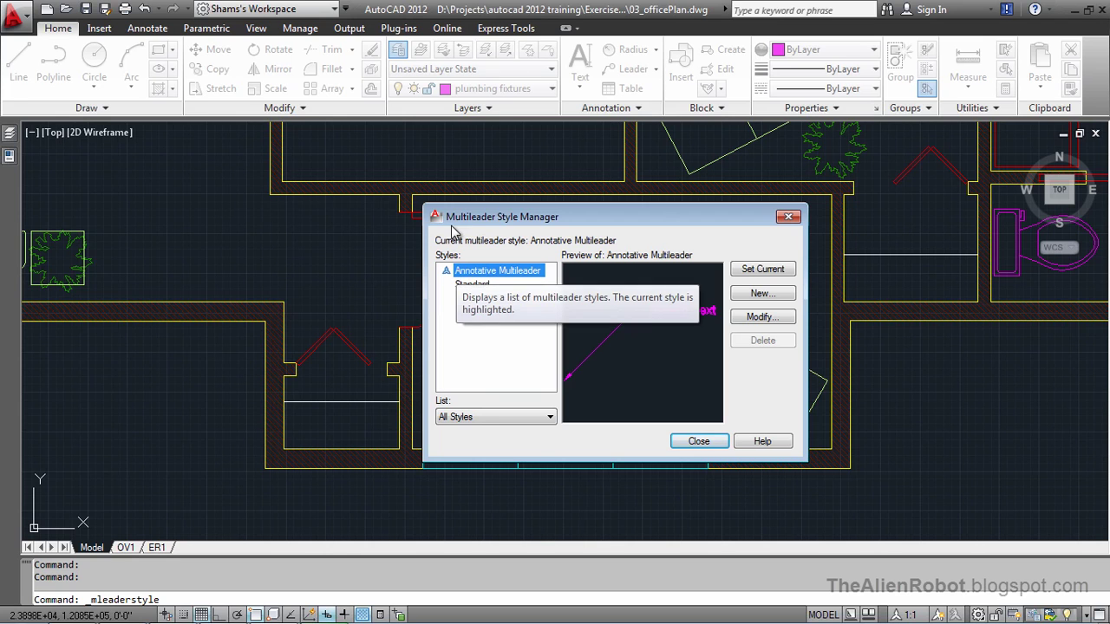
# Close the style manager and set the annotation scale to 1/2" = 1'-0".
pyautogui.click(698, 441)
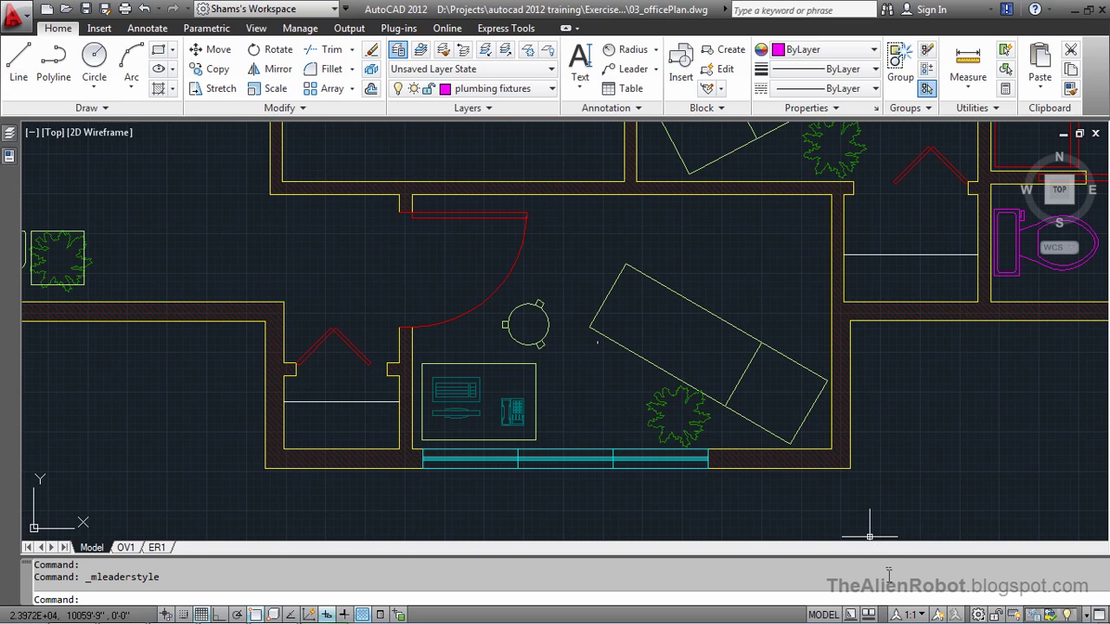
pyautogui.click(922, 614)
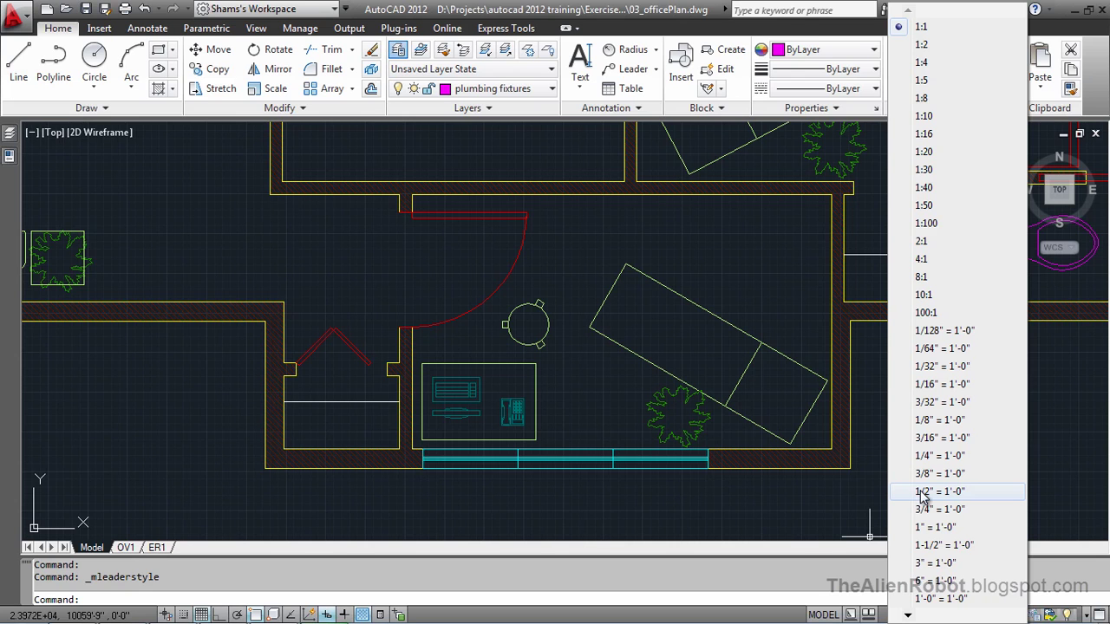
pyautogui.click(923, 492)
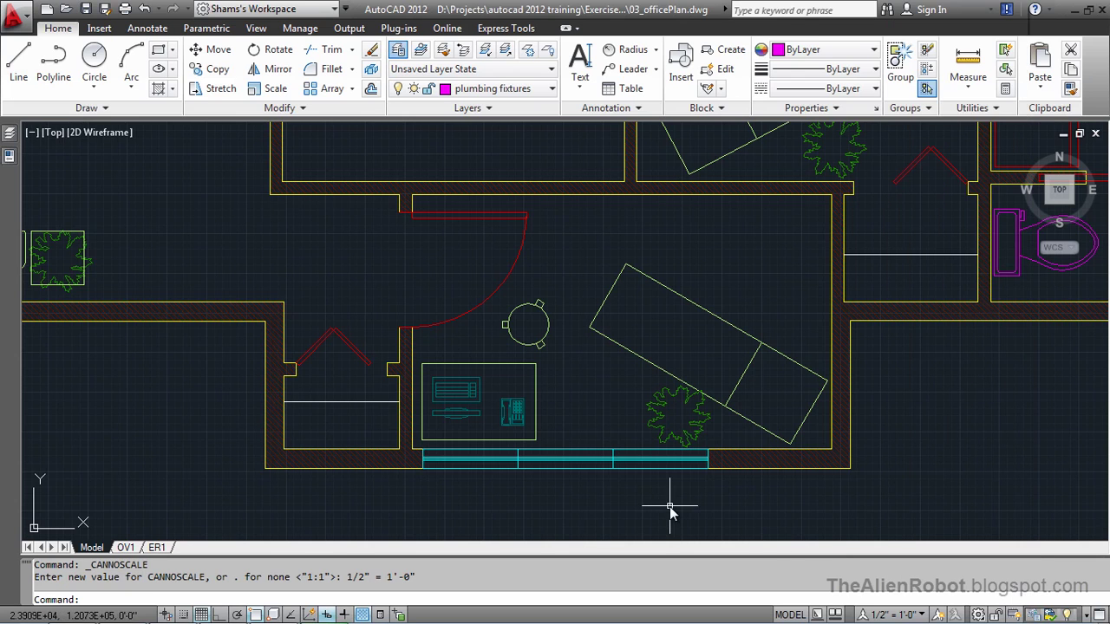
pyautogui.click(631, 69)
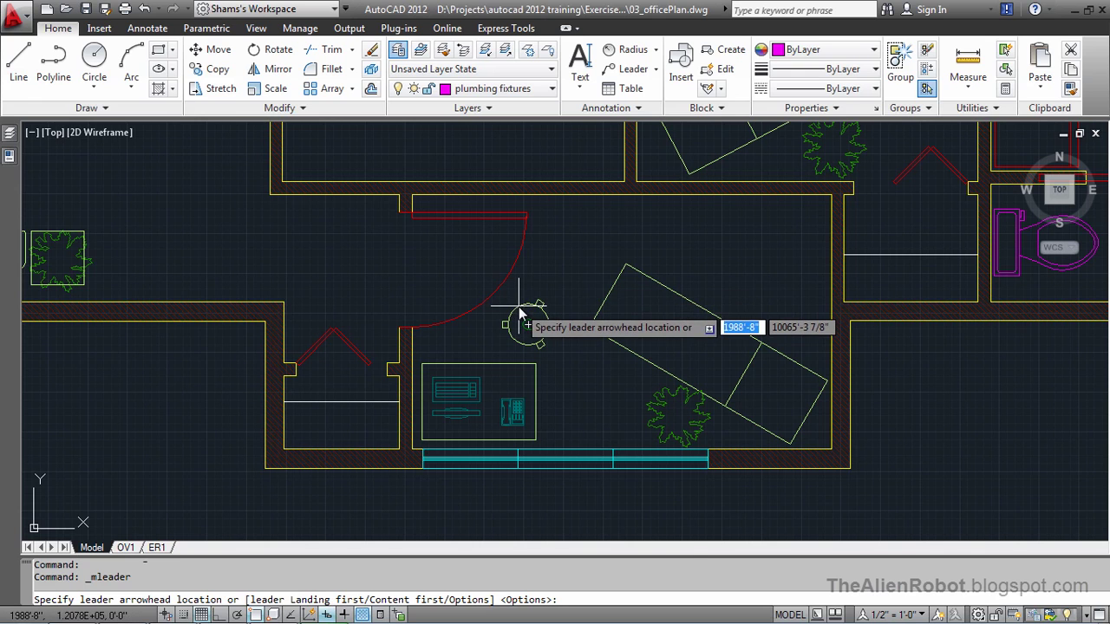
# With Osnap off, point a multileader at the stool edge reading '13" DIA EXAM STOOL' / 'PT. #13IN-DR009-Z'.
pyautogui.click(260, 614)
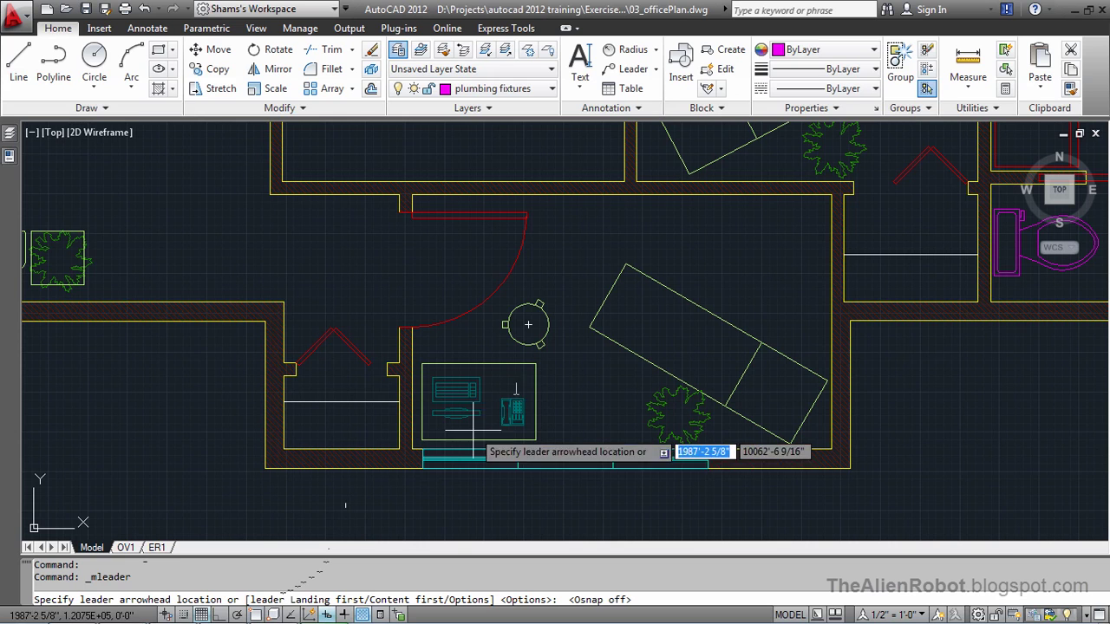
pyautogui.keyDown('shift'); pyautogui.rightClick(518, 308); pyautogui.keyUp('shift')
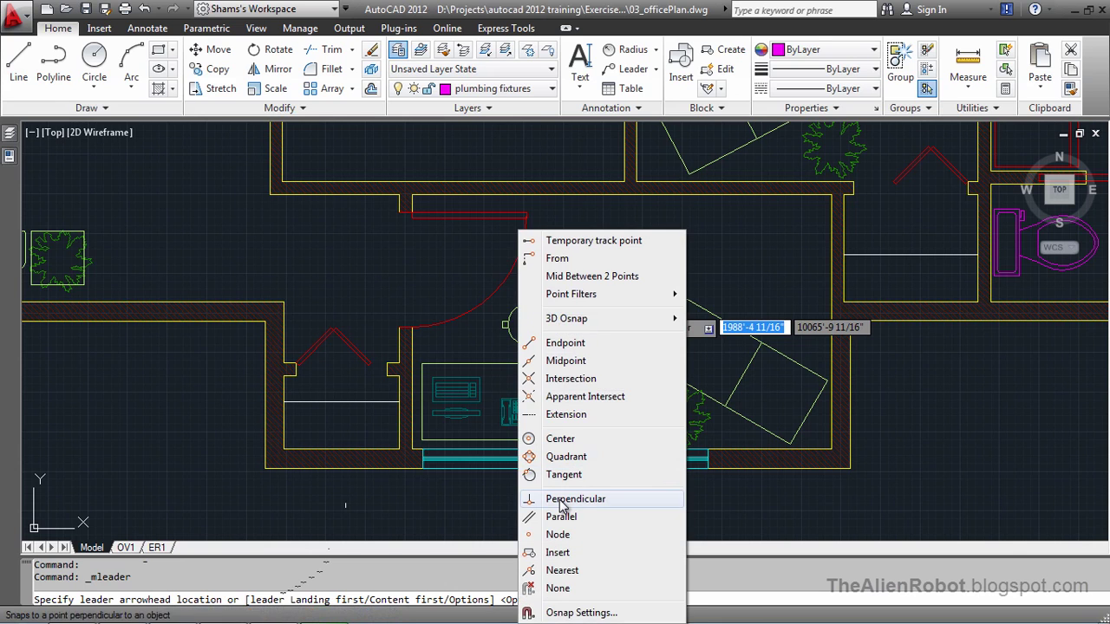
pyautogui.click(554, 571)
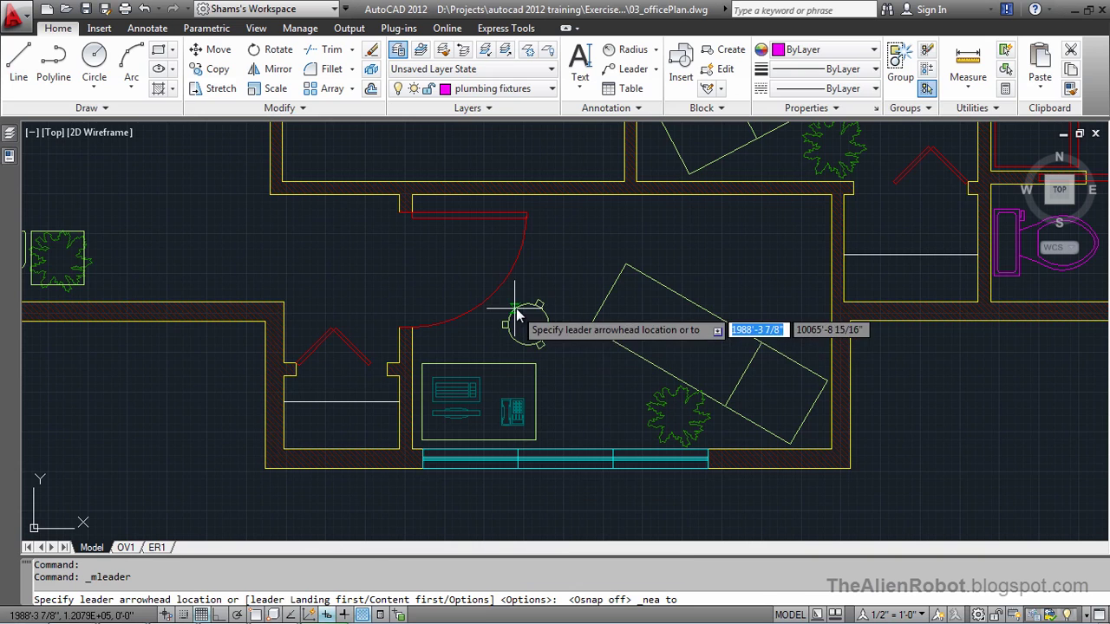
pyautogui.click(522, 320)
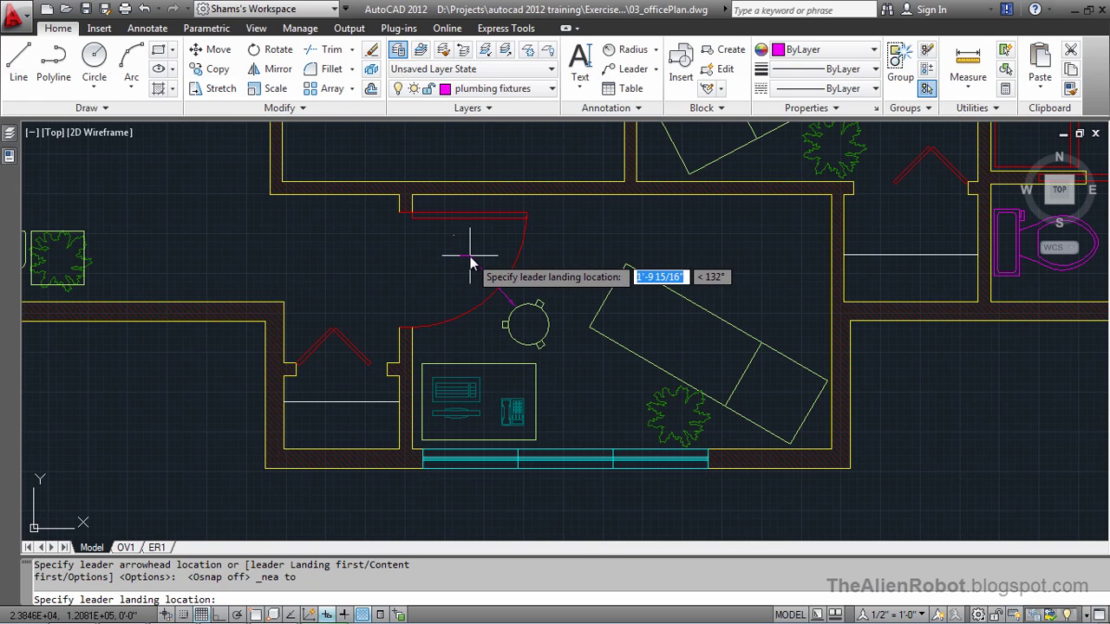
pyautogui.click(469, 264)
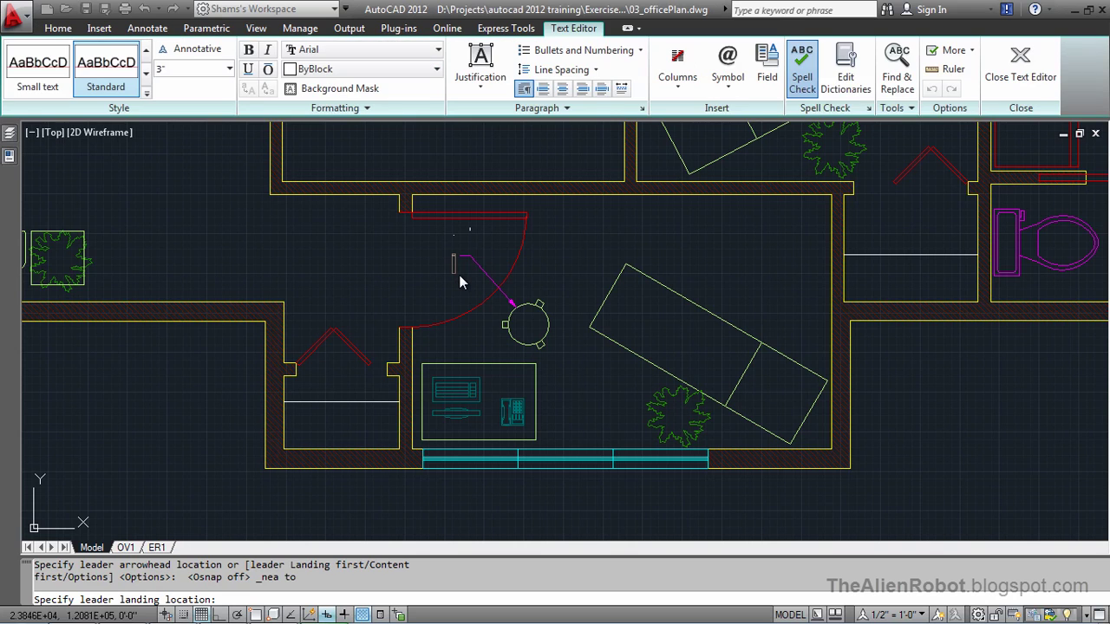
pyautogui.write('13" DIA EXAM STOOL')
pyautogui.press('Return')
pyautogui.write('PT. #13IN-DR009-Z')
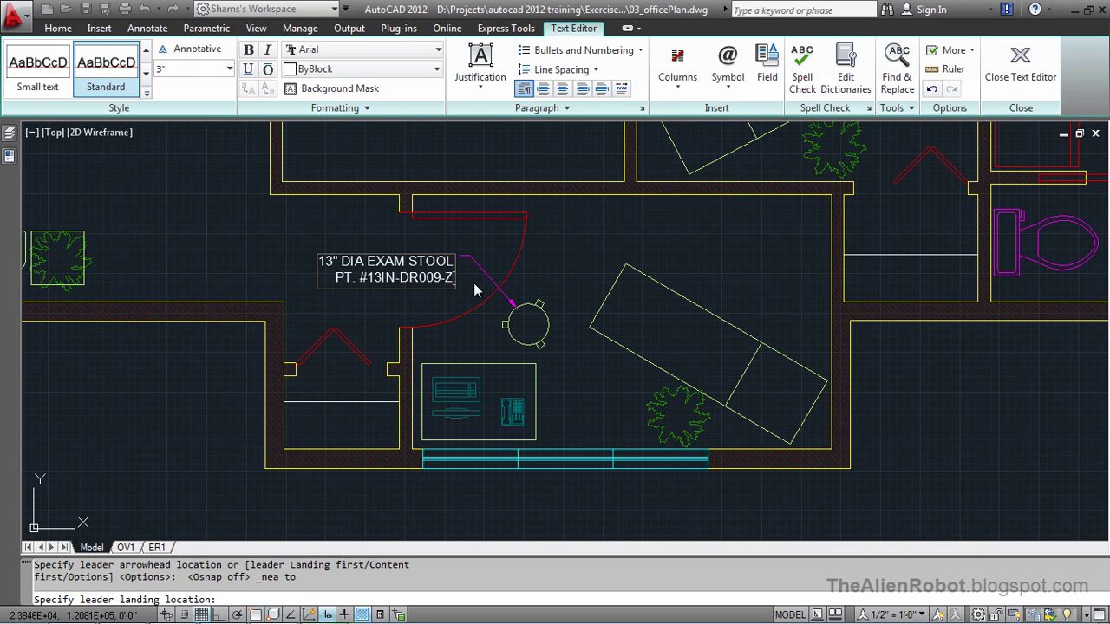
pyautogui.click(463, 283)
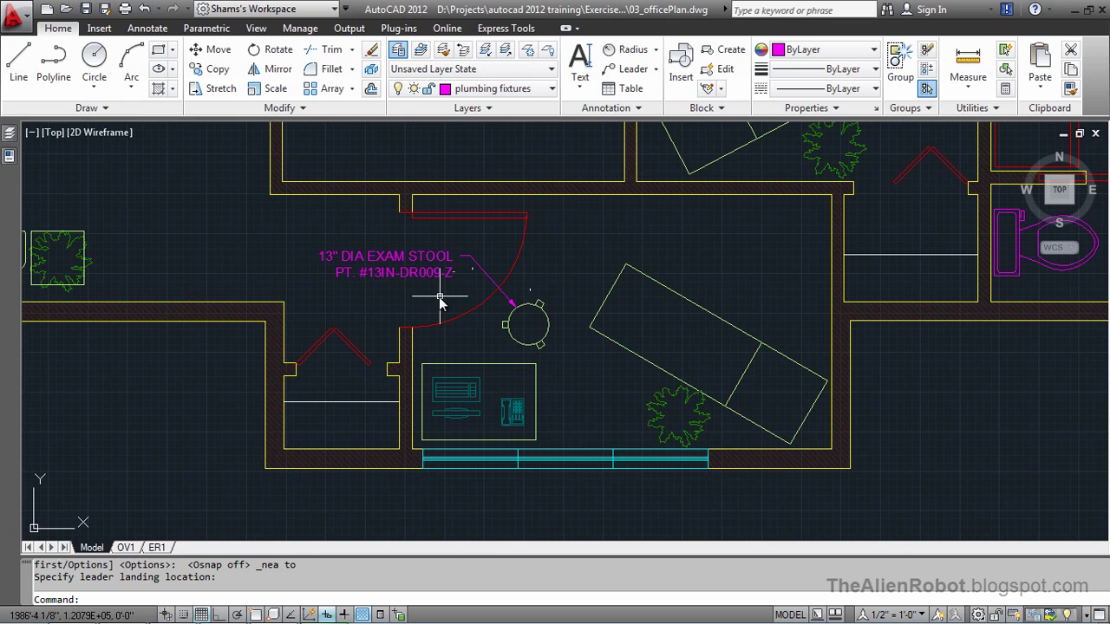
# Add a second multileader snapped to the exam table's edge, with its landing above-right of the table.
pyautogui.click(633, 69)
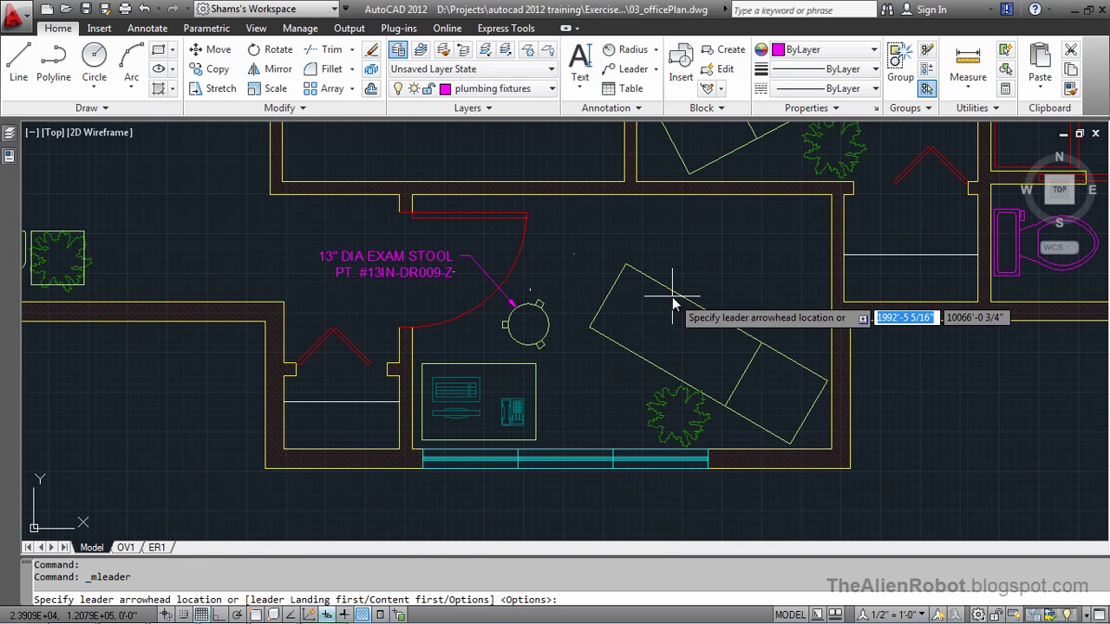
pyautogui.keyDown('shift'); pyautogui.rightClick(672, 299); pyautogui.keyUp('shift')
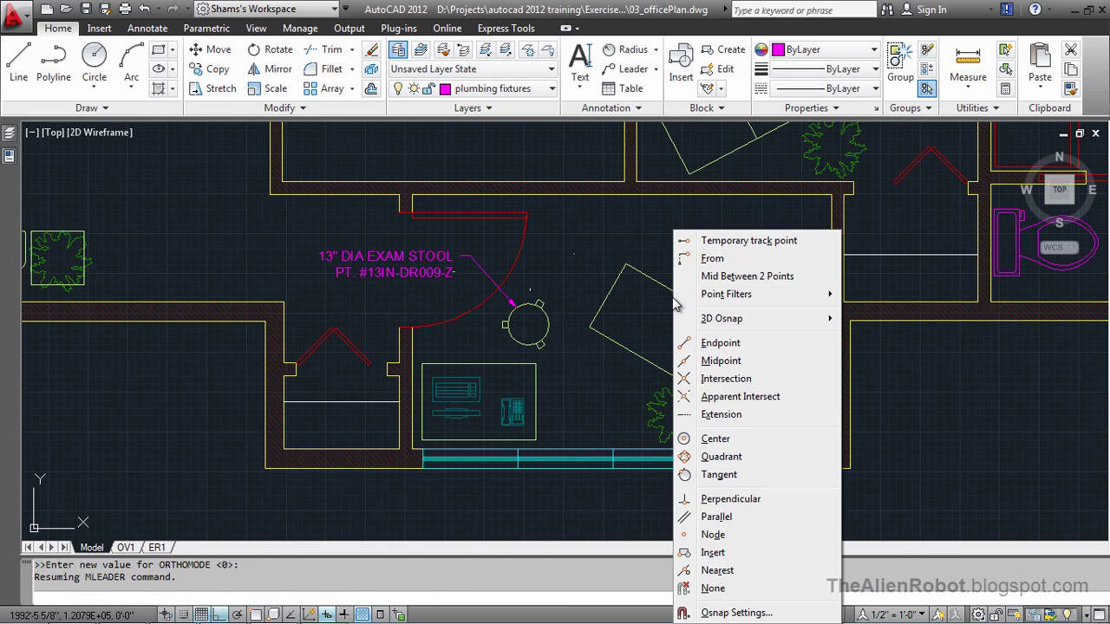
pyautogui.click(717, 569)
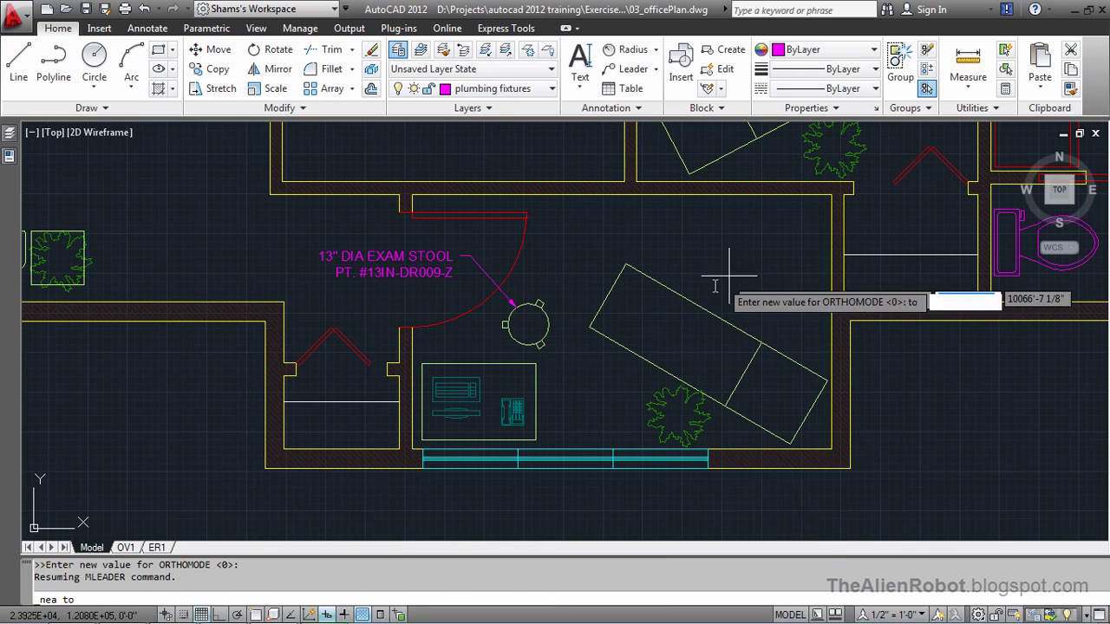
pyautogui.click(679, 294)
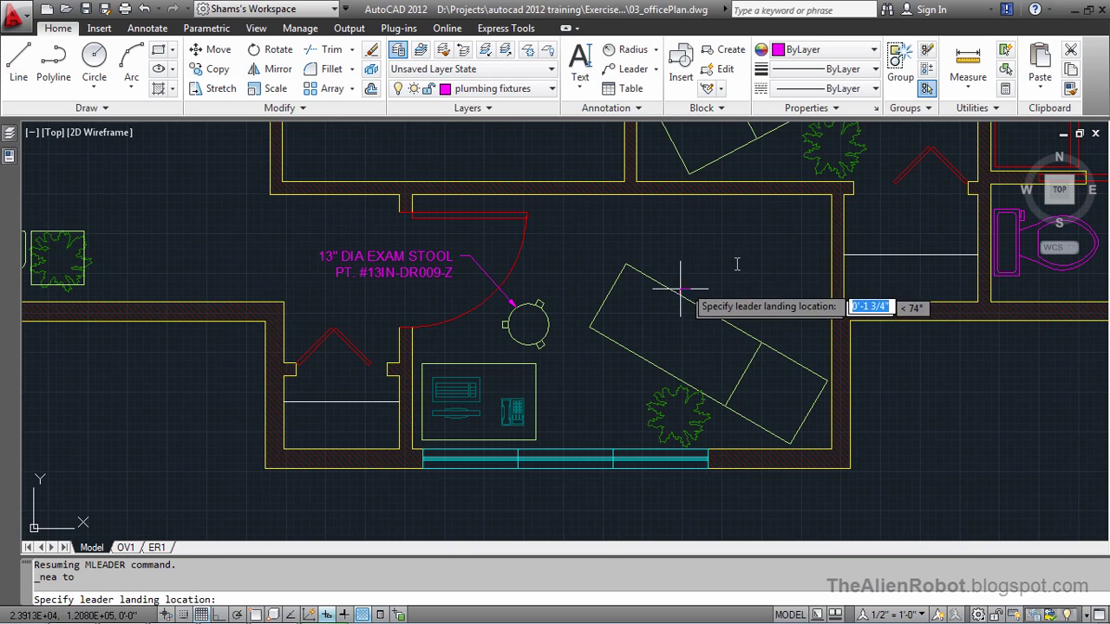
pyautogui.click(715, 241)
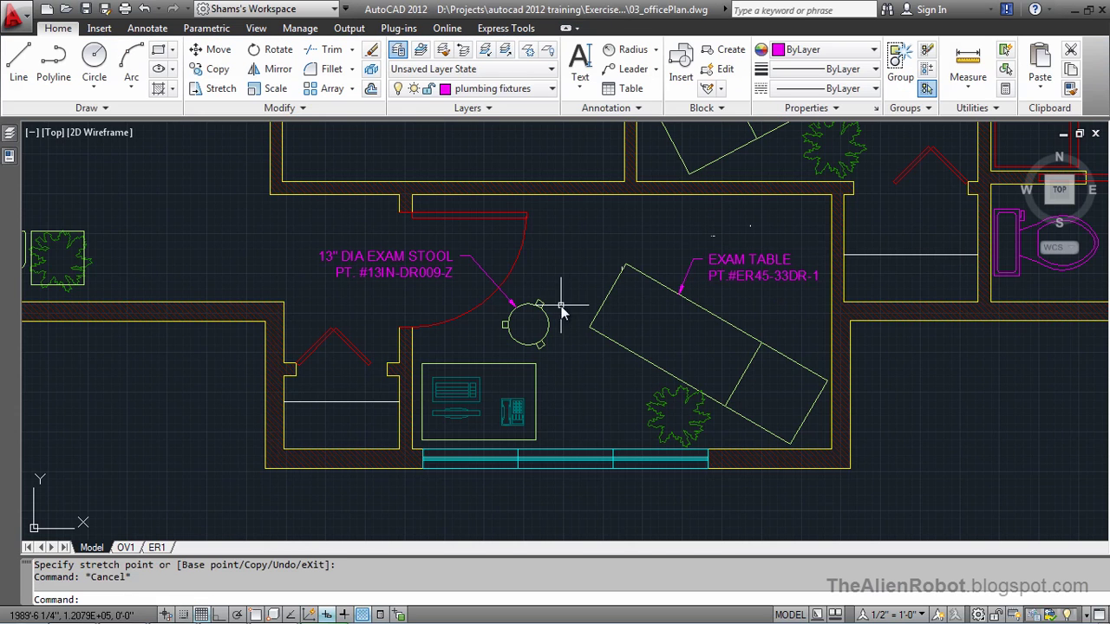
# Return to the ER1 layout via OV1 so the viewport shows both callouts.
pyautogui.click(157, 548)
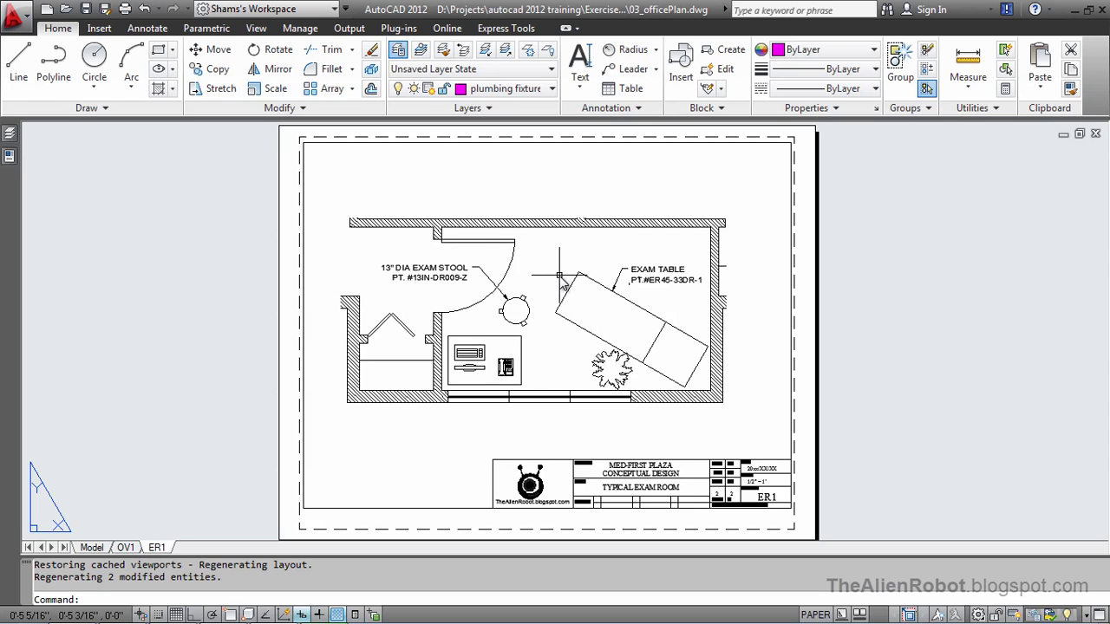
pyautogui.click(560, 298)
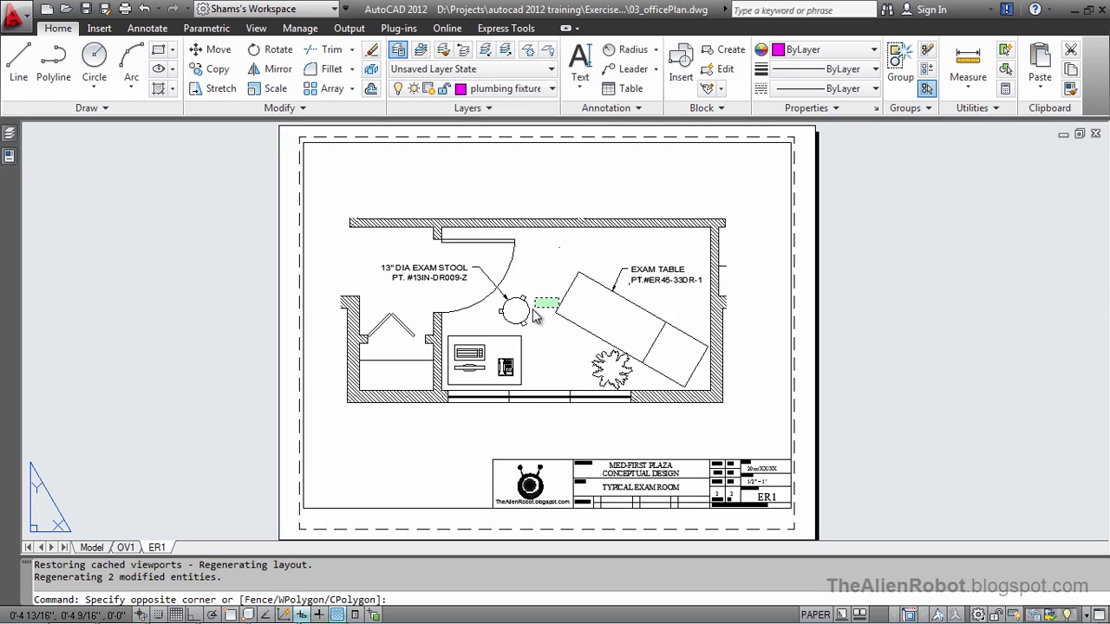
pyautogui.press('Escape')
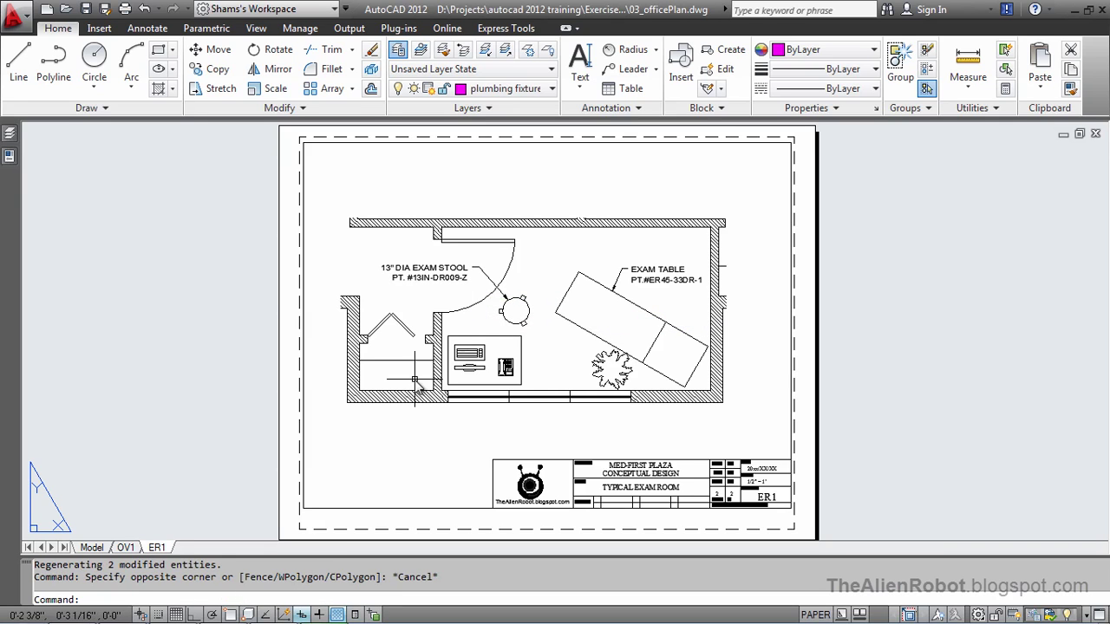
pyautogui.click(126, 547)
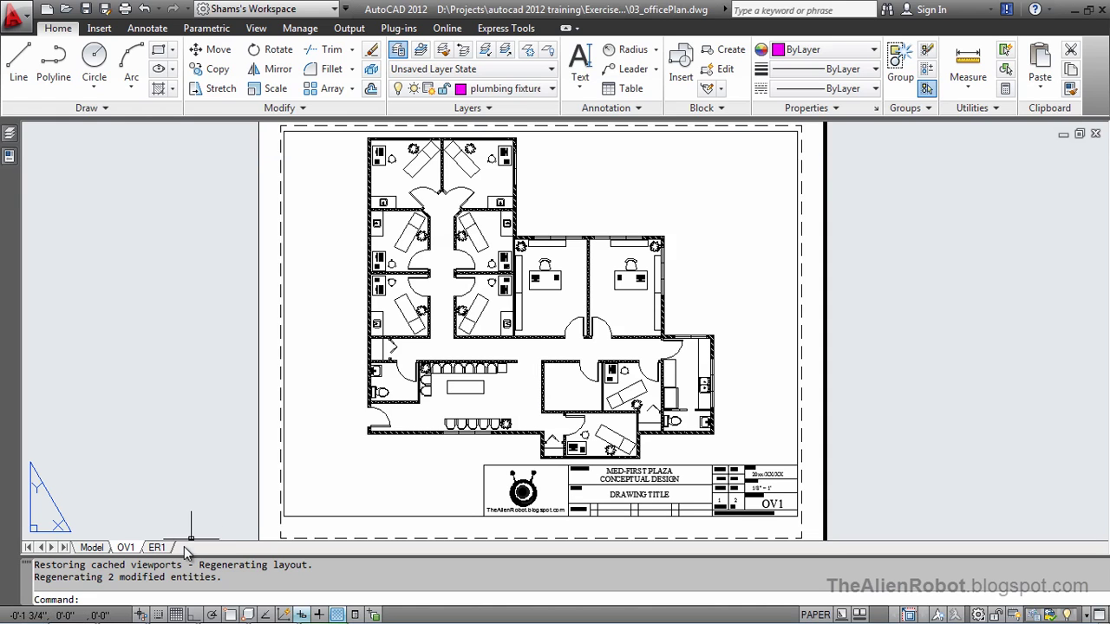
pyautogui.click(159, 548)
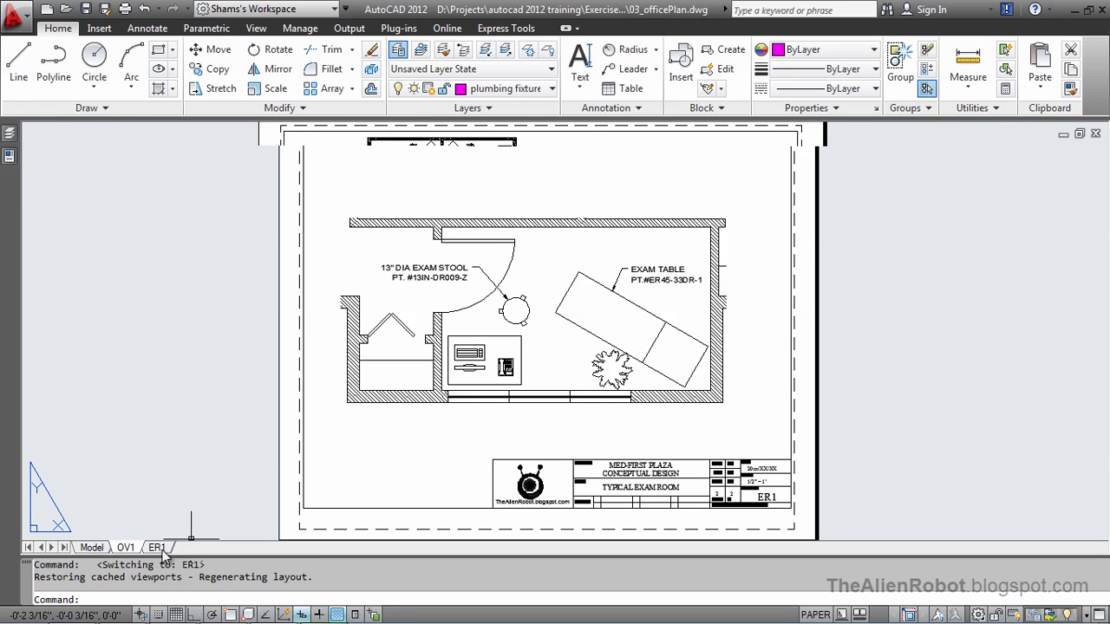